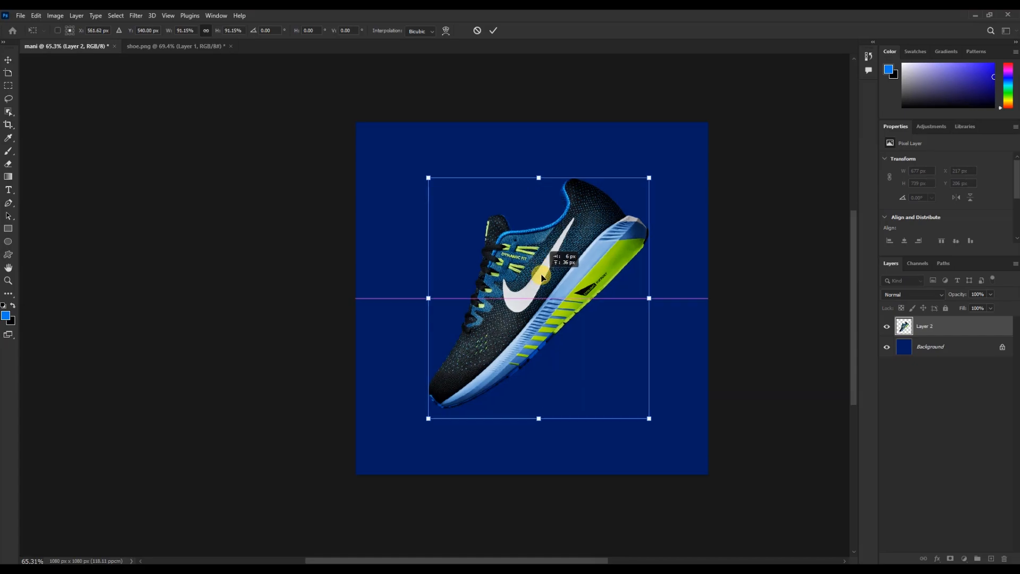
# - Center the shoe on the canvas and paint a soft blue glow behind it on a new layer with an 1100 px brush
pyautogui.moveTo(532, 178); pyautogui.dragTo(531, 193)
pyautogui.press('Return')
pyautogui.click(983, 348)
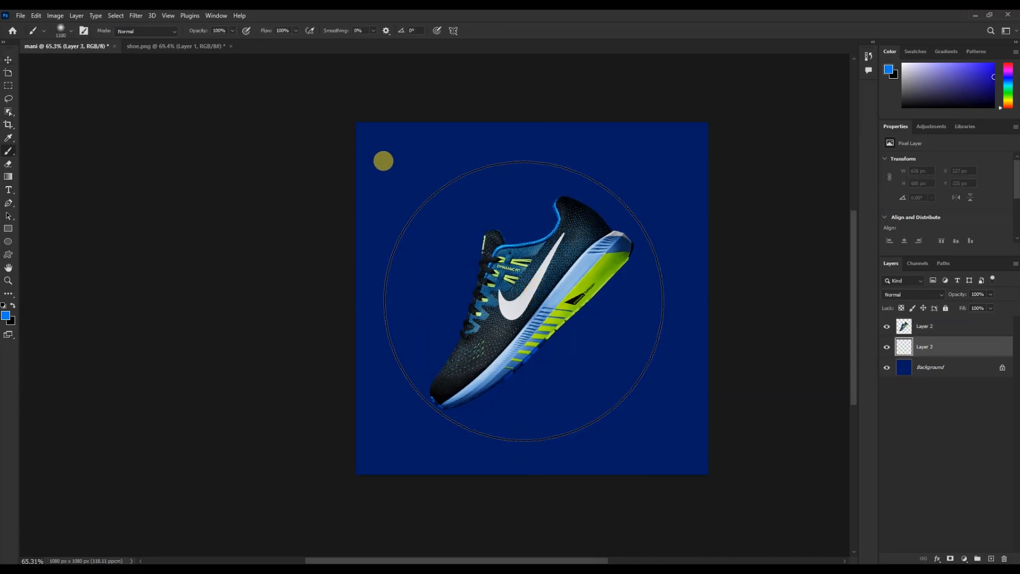
pyautogui.click(524, 297)
pyautogui.hotkey('ctrl', 'd')
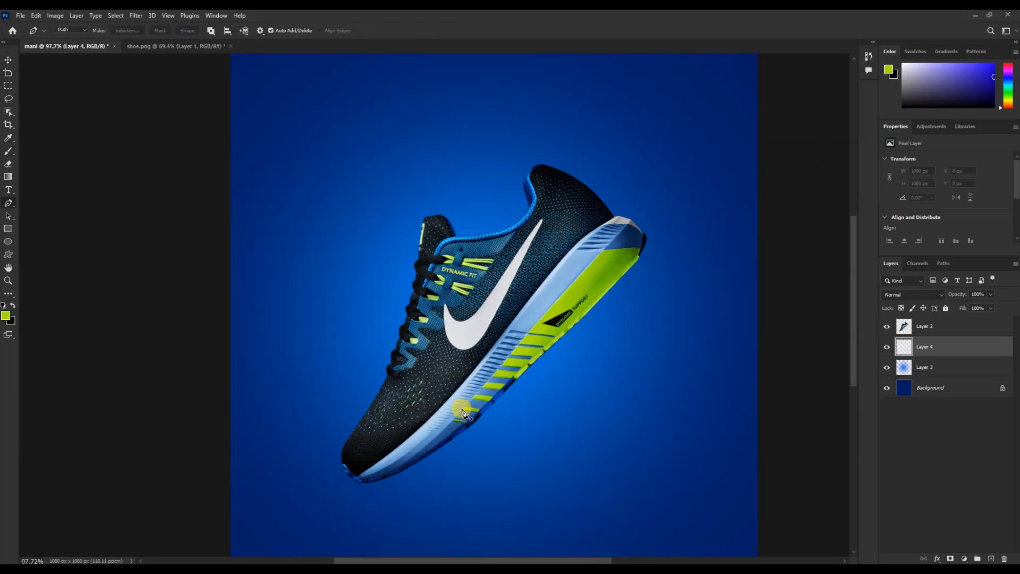
# - Draw a closed Pen path curving from under the sole up past the canvas's top edge and convert it to a lime-green shape
pyautogui.click(446, 410)
pyautogui.click(439, 427)
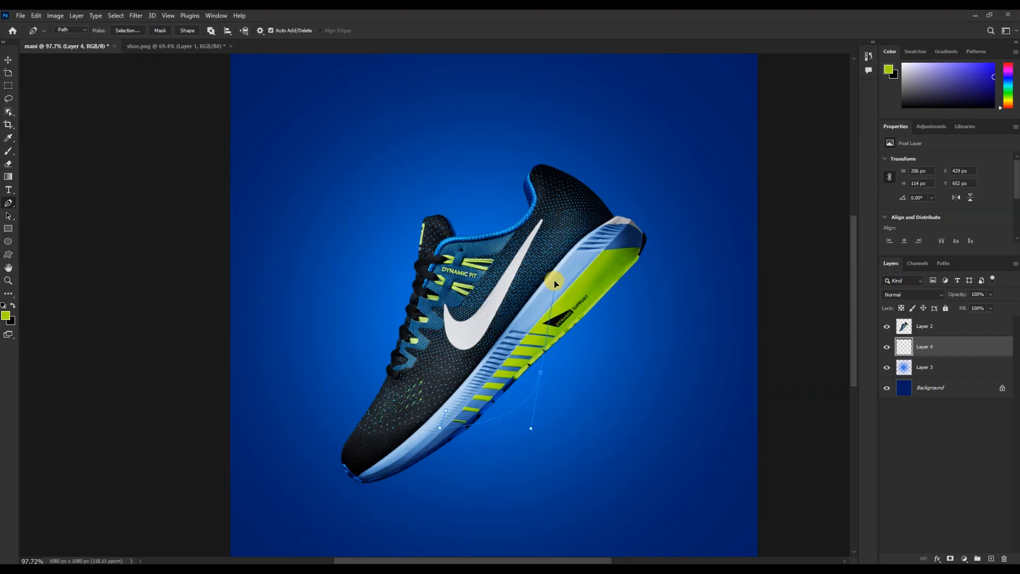
pyautogui.moveTo(531, 277); pyautogui.dragTo(532, 277)
pyautogui.scroll(2, 481, 106)
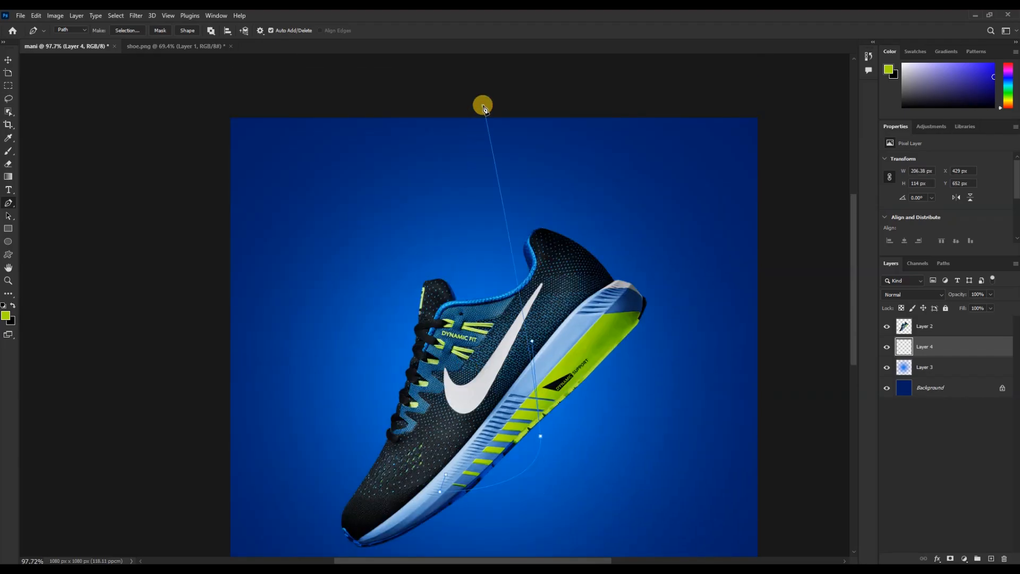
pyautogui.moveTo(484, 106); pyautogui.dragTo(459, 107)
pyautogui.moveTo(519, 452); pyautogui.dragTo(505, 499)
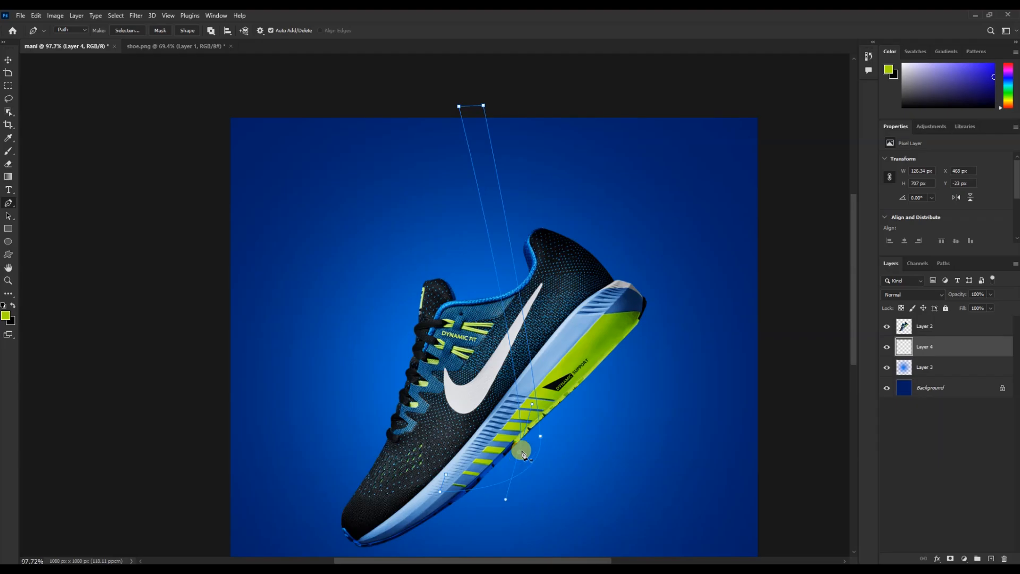
pyautogui.keyDown('alt'); pyautogui.click(520, 452); pyautogui.keyUp('alt')
pyautogui.moveTo(445, 476); pyautogui.dragTo(366, 481)
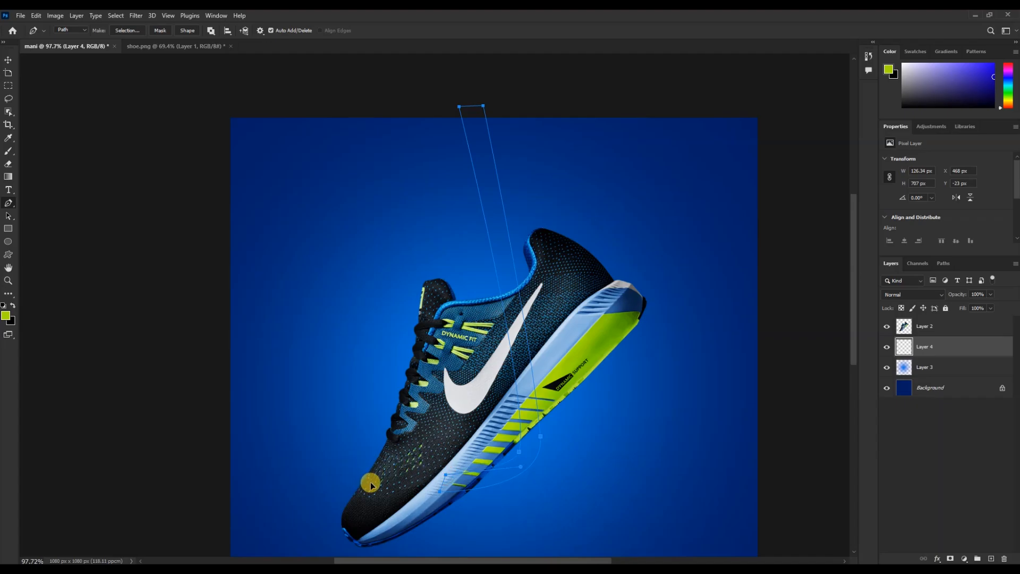
pyautogui.click(185, 37)
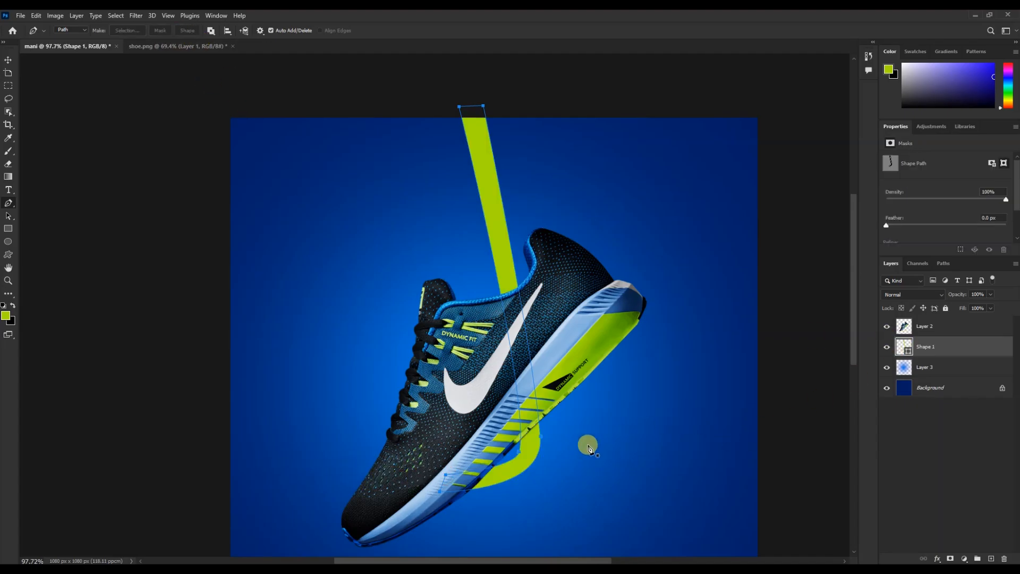
# - Outline a second ribbon on a new layer, curving from the first ribbon's bend across the toe past the canvas's left edge and back
pyautogui.click(990, 558)
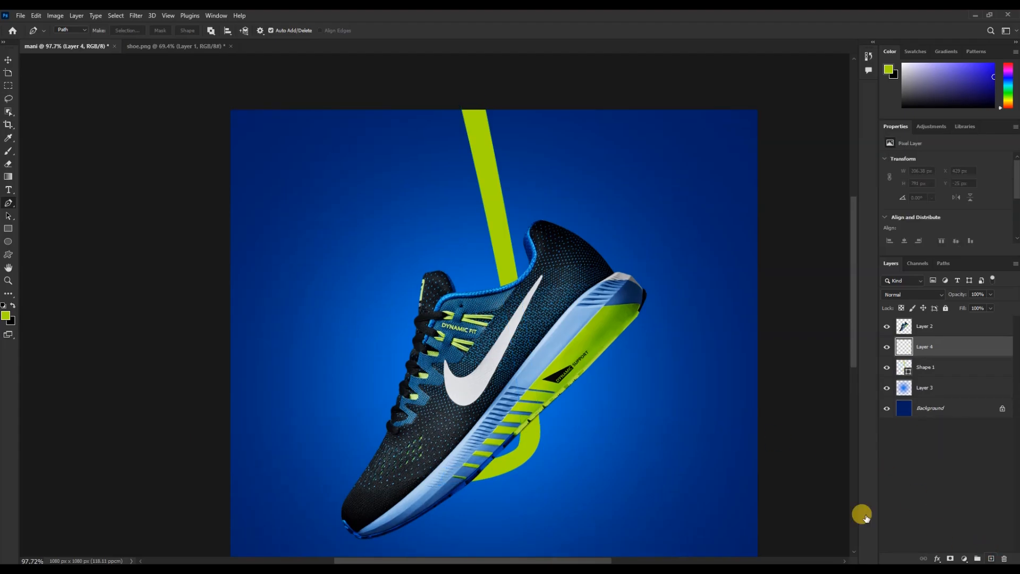
pyautogui.click(540, 428)
pyautogui.moveTo(215, 413); pyautogui.dragTo(109, 298)
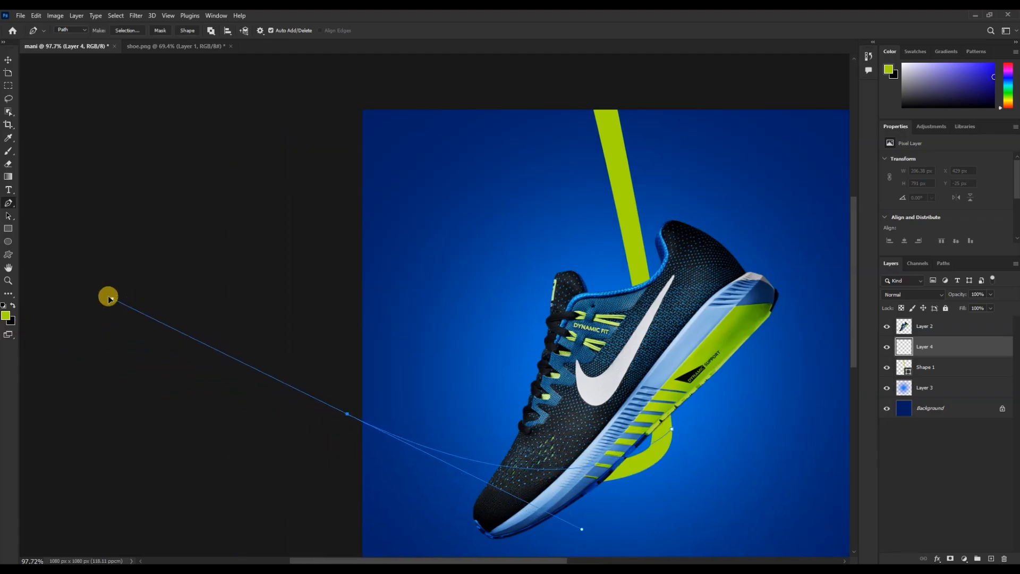
pyautogui.keyDown('alt'); pyautogui.click(347, 413); pyautogui.keyUp('alt')
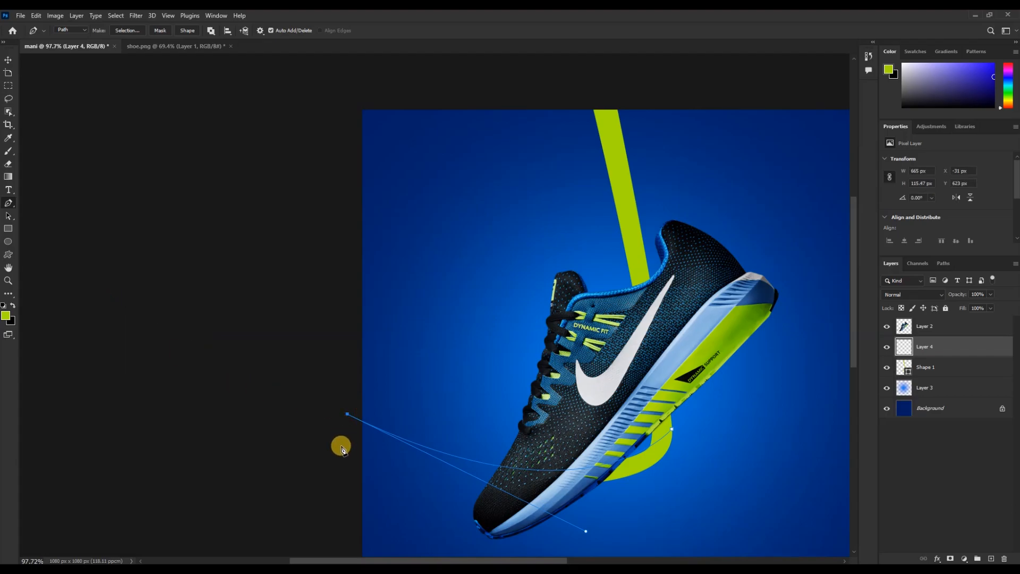
pyautogui.click(343, 445)
pyautogui.moveTo(640, 473); pyautogui.dragTo(737, 424)
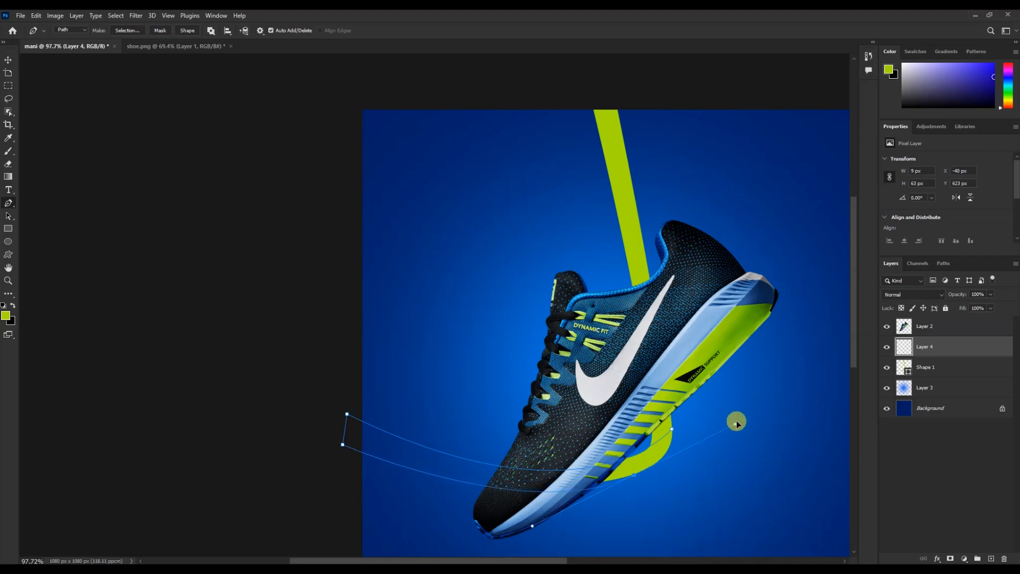
pyautogui.keyDown('alt'); pyautogui.click(636, 476); pyautogui.keyUp('alt')
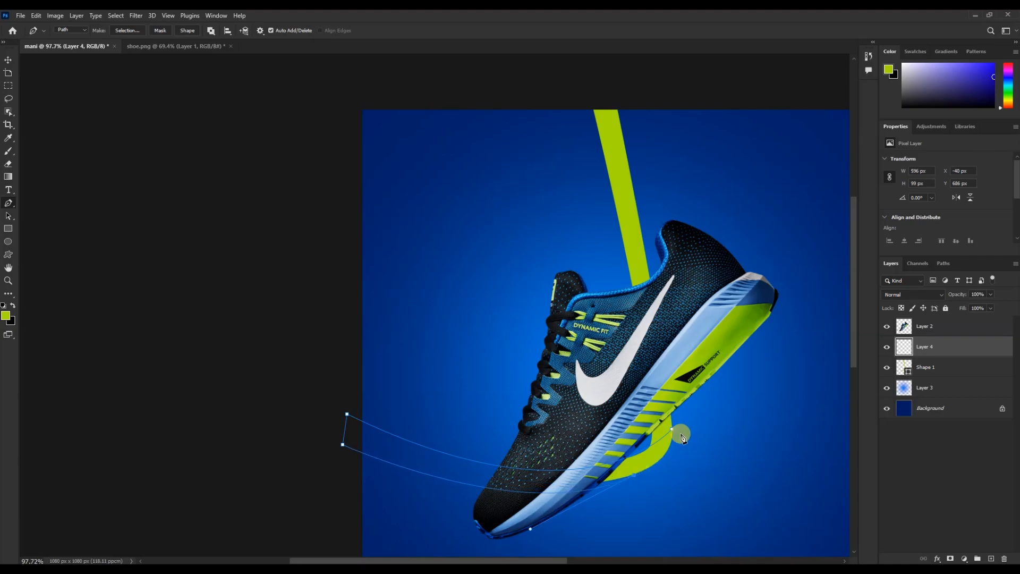
# - Close the second ribbon's outline at the bend and convert the path to a lime-green shape
pyautogui.moveTo(666, 395); pyautogui.dragTo(665, 395)
pyautogui.scroll(-1, 694, 461)
pyautogui.scroll(5, 695, 460)
pyautogui.click(601, 435)
pyautogui.click(435, 516)
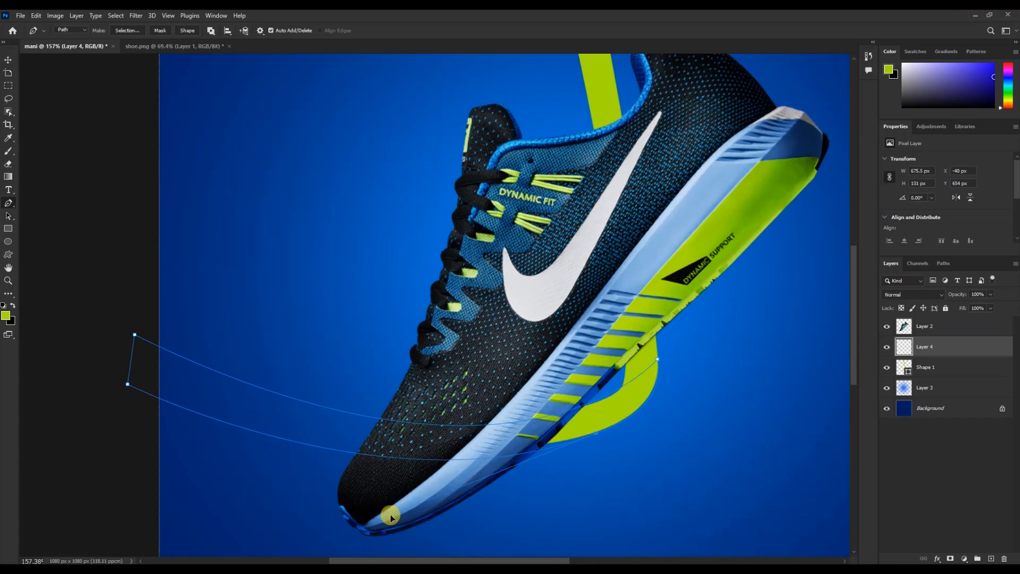
pyautogui.click(186, 30)
# - Bring the second ribbon shape in front of the shoe layer
pyautogui.scroll(-3, 465, 349)
pyautogui.press('v')
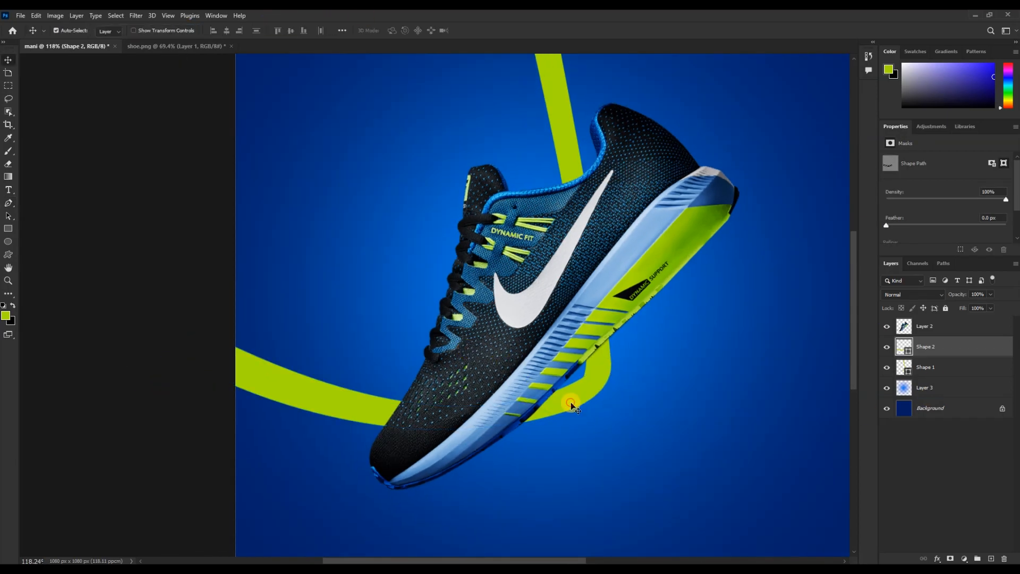
pyautogui.hotkey('ctrl', ']')
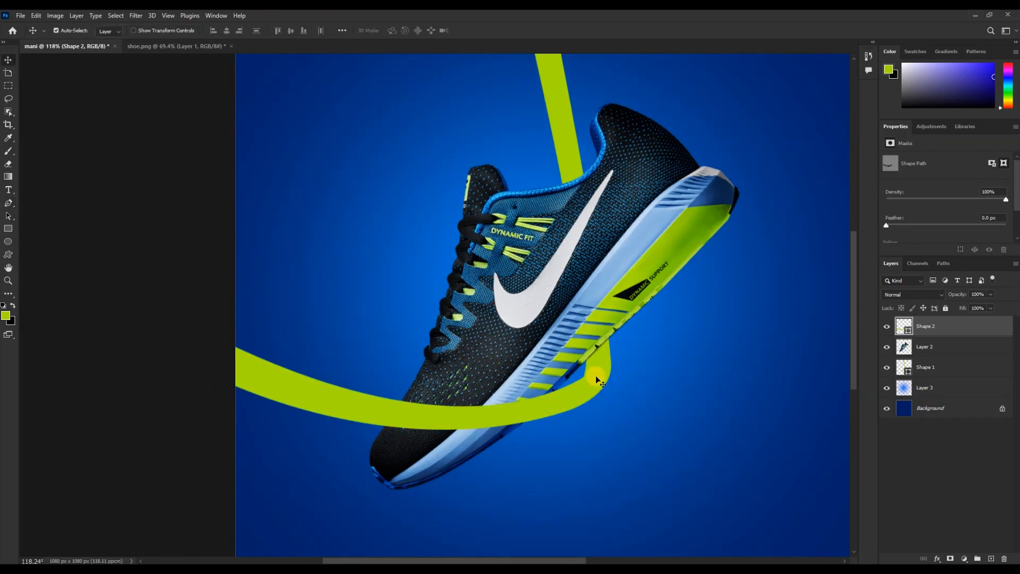
# - Add a new layer clipped to Shape 1 and set the brush color to a dark olive green
pyautogui.click(948, 374)
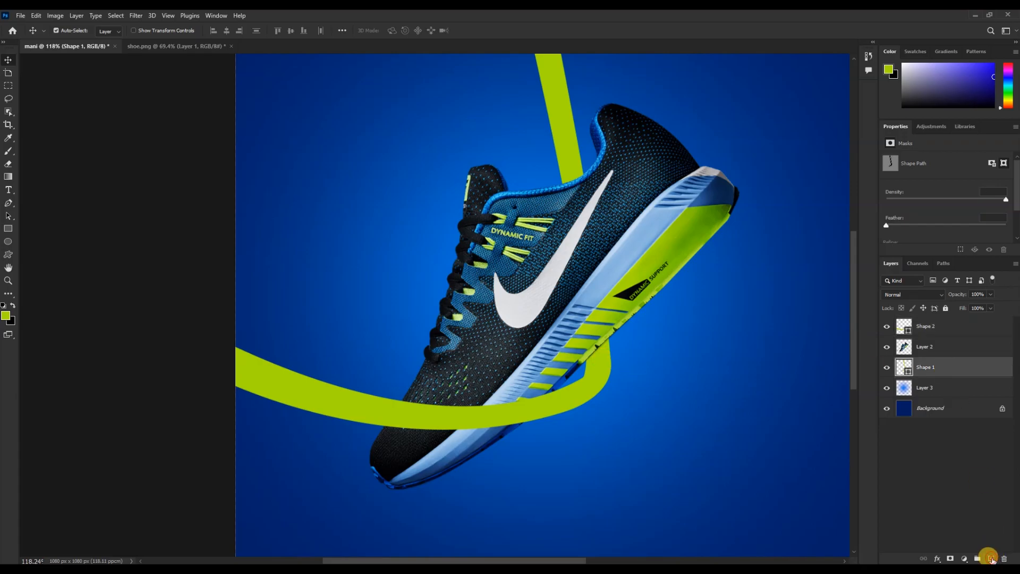
pyautogui.click(990, 559)
pyautogui.press('b')
pyautogui.click(5, 315)
pyautogui.moveTo(733, 178); pyautogui.dragTo(762, 228)
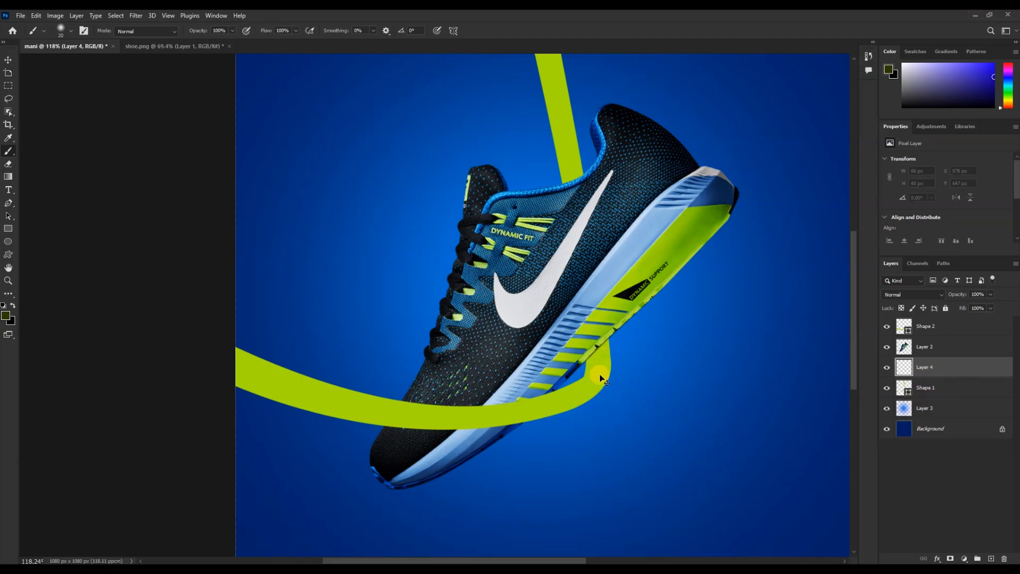
pyautogui.keyDown('alt'); pyautogui.click(947, 376); pyautogui.keyUp('alt')
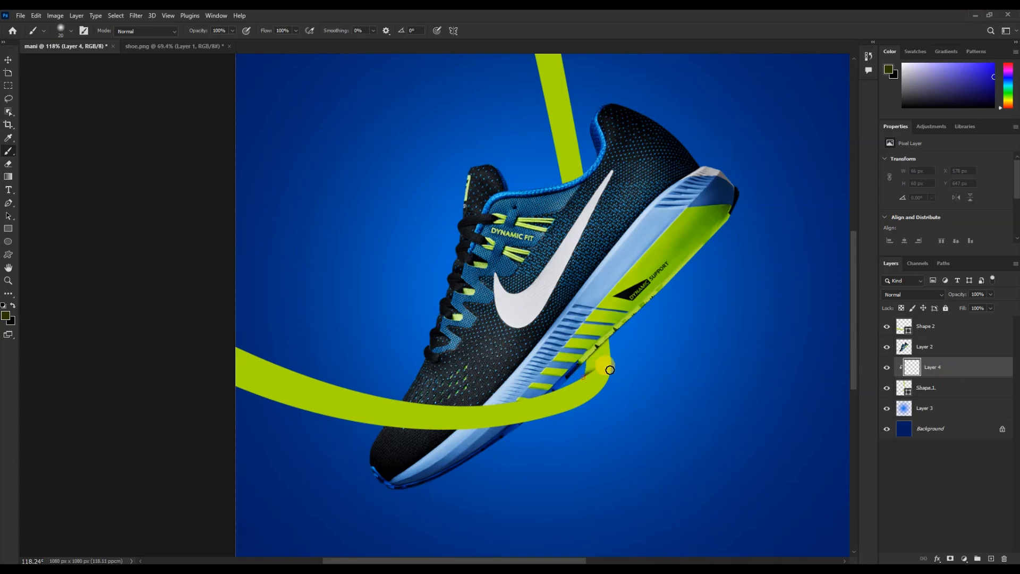
# - Paint a dark shadow on the first ribbon at its bend below the sole, with the layer opacity at 50%
pyautogui.moveTo(618, 360)
pyautogui.mouseDown()
pyautogui.moveTo(647, 331)
pyautogui.moveTo(604, 363)
pyautogui.mouseUp()
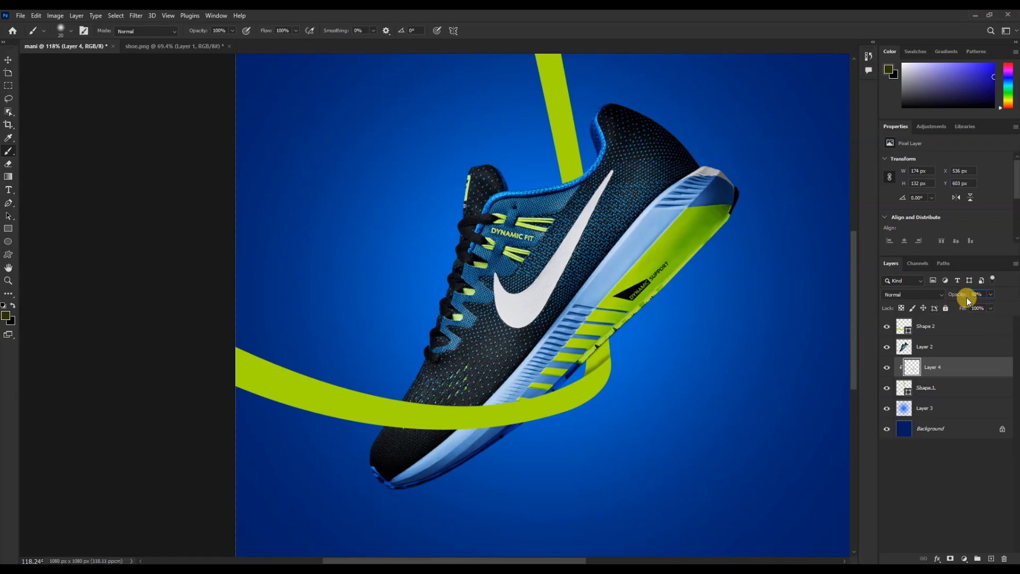
pyautogui.scroll(-2, 633, 433)
pyautogui.scroll(2, 581, 416)
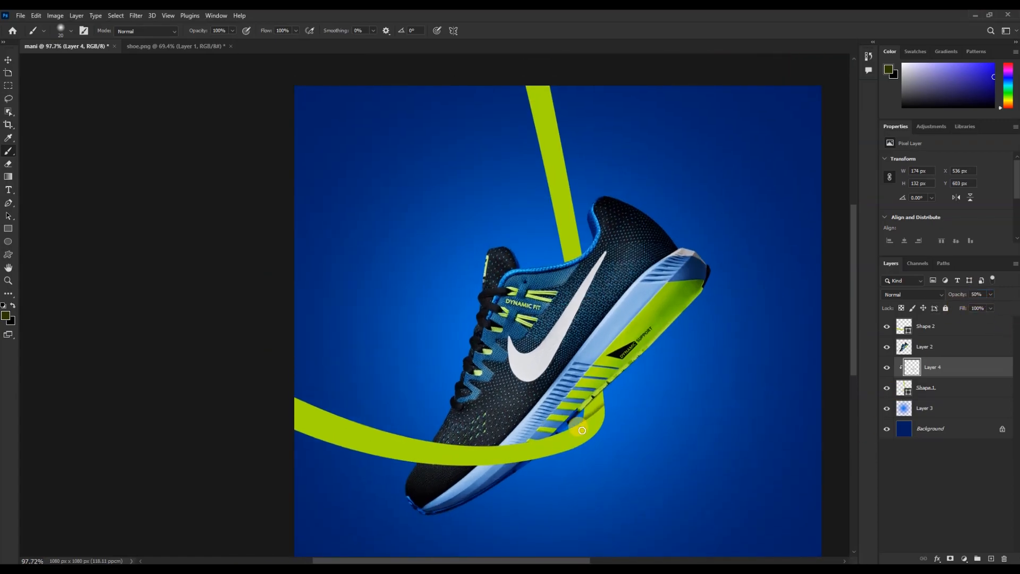
# - Add another clipped layer directly above the Shape 1 layer
pyautogui.press('v')
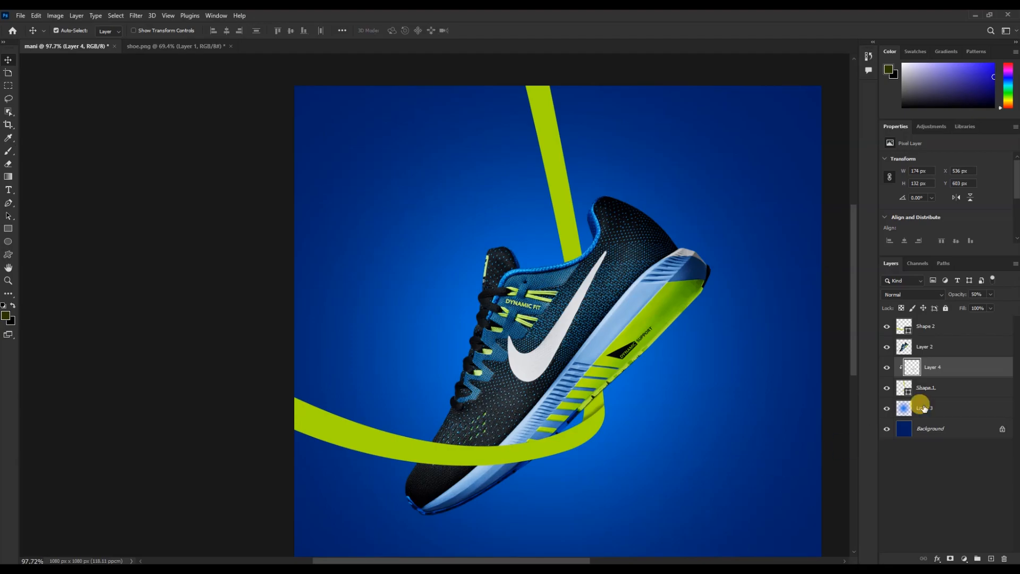
pyautogui.click(965, 397)
pyautogui.click(990, 558)
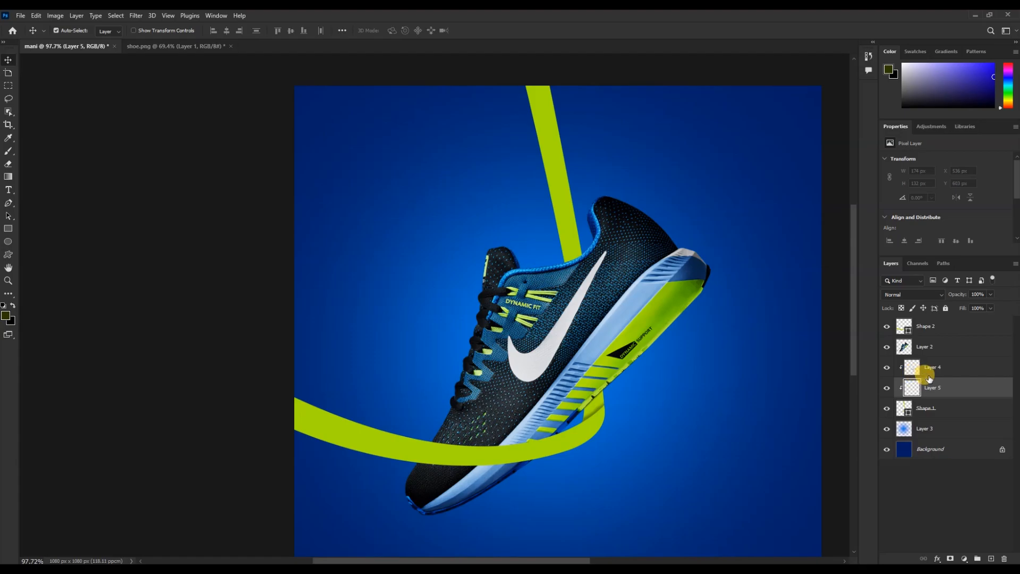
# - Add a new layer above the shoe and try a shadow stroke where the ribbon meets the sole
pyautogui.click(939, 343)
pyautogui.click(990, 558)
pyautogui.press('b')
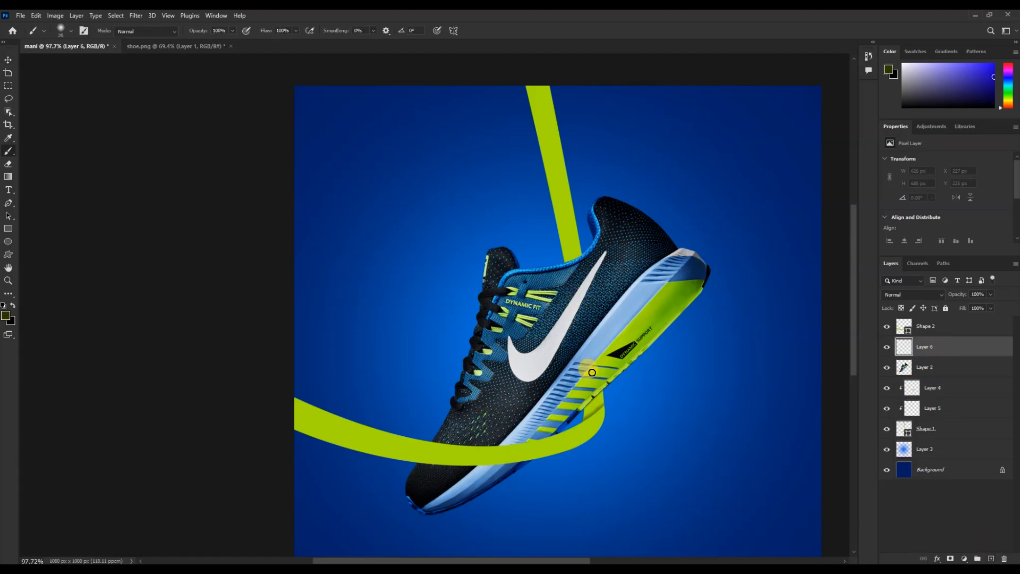
pyautogui.moveTo(582, 407); pyautogui.dragTo(602, 386)
# - Extend the shadow on clipped Layer 4 along the first ribbon where it emerges from under the sole
pyautogui.click(956, 388)
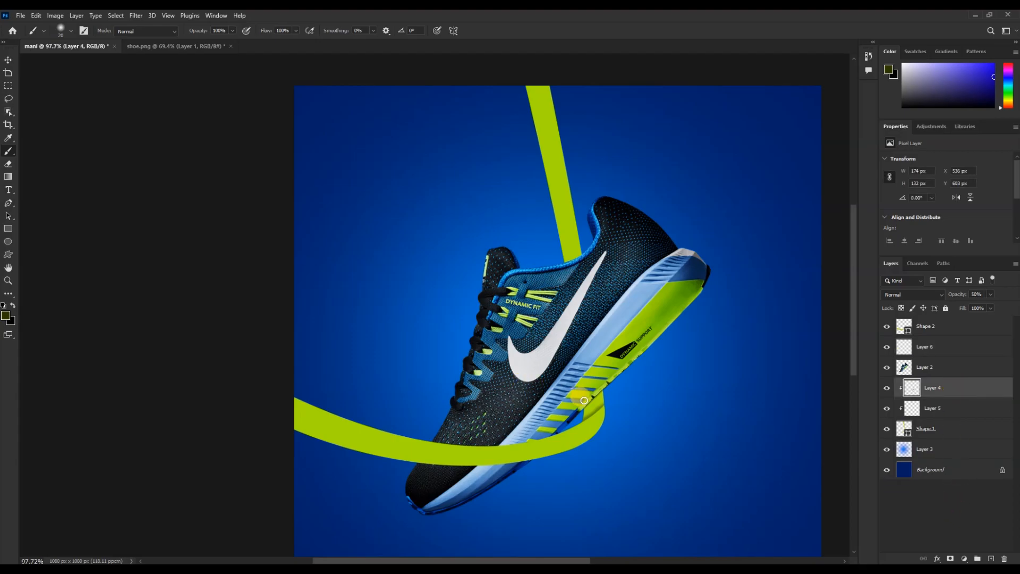
pyautogui.moveTo(585, 404)
pyautogui.mouseDown()
pyautogui.moveTo(603, 391)
pyautogui.moveTo(610, 364)
pyautogui.mouseUp()
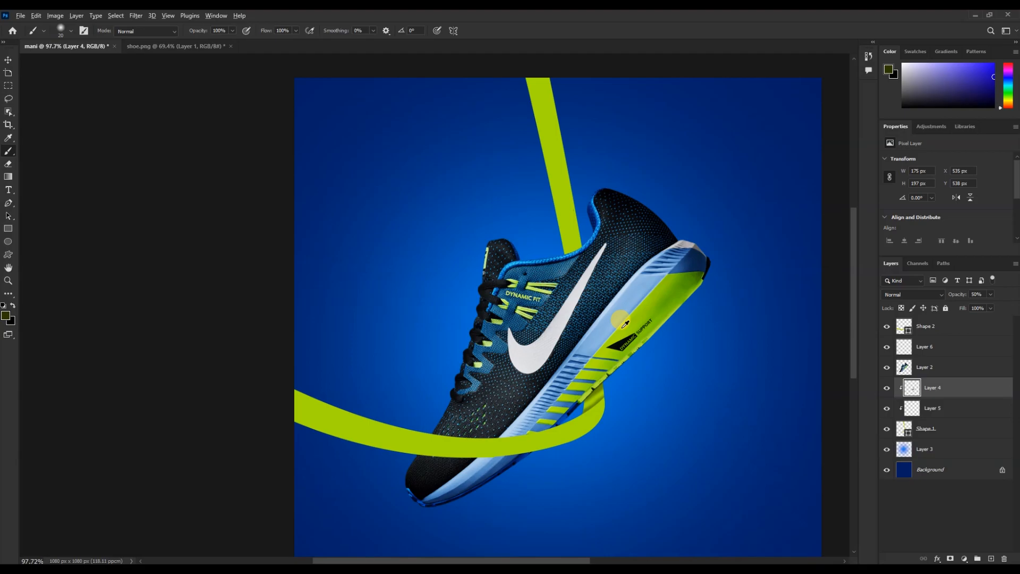
pyautogui.hotkey('ctrl', '-')
pyautogui.scroll(2, 609, 364)
# - Move the empty Layer 6 above the Shape 2 ribbon layer
pyautogui.press('v')
pyautogui.click(439, 428)
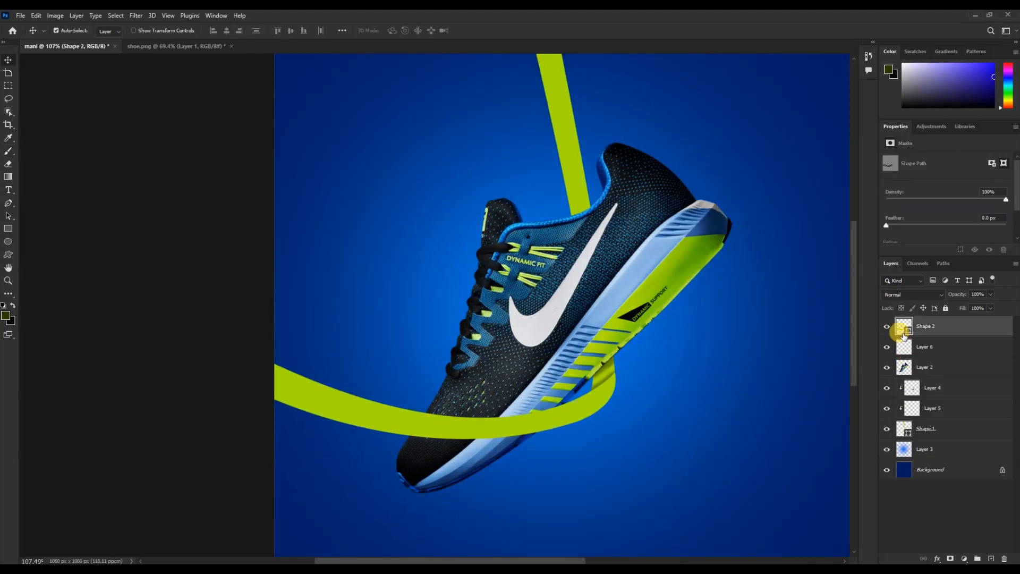
pyautogui.click(905, 346)
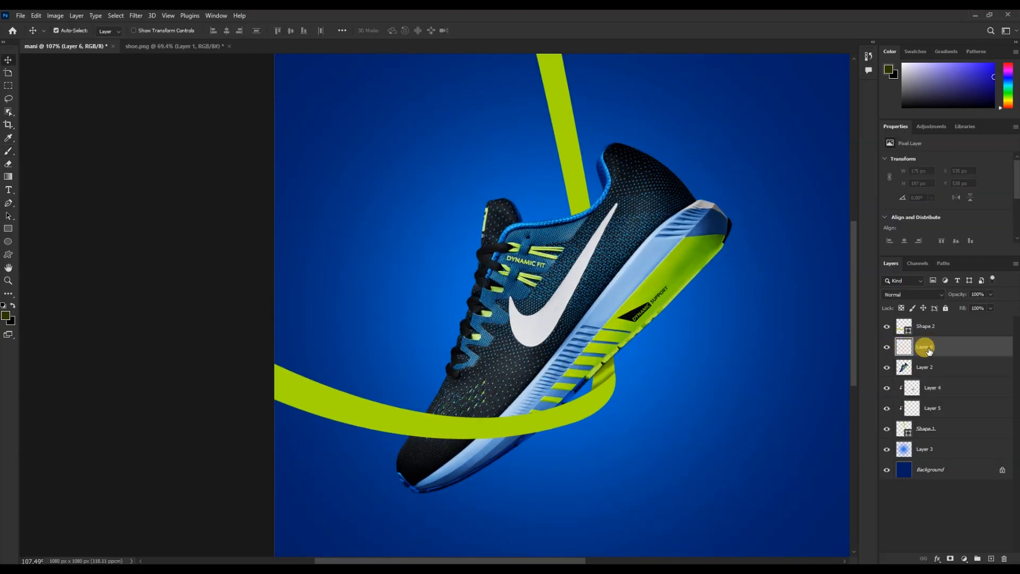
pyautogui.moveTo(929, 359); pyautogui.dragTo(940, 316)
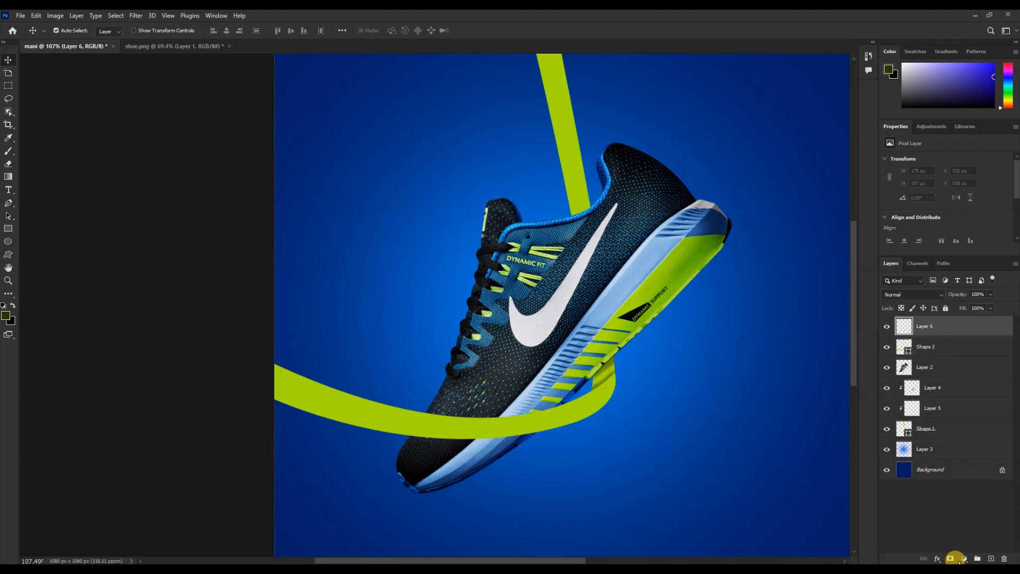
# - Draw a rectangle about 156 × 149 px over the second ribbon near the toe and rotate it about 17°
pyautogui.click(8, 228)
pyautogui.moveTo(355, 379); pyautogui.dragTo(438, 457)
pyautogui.moveTo(437, 366); pyautogui.dragTo(466, 375)
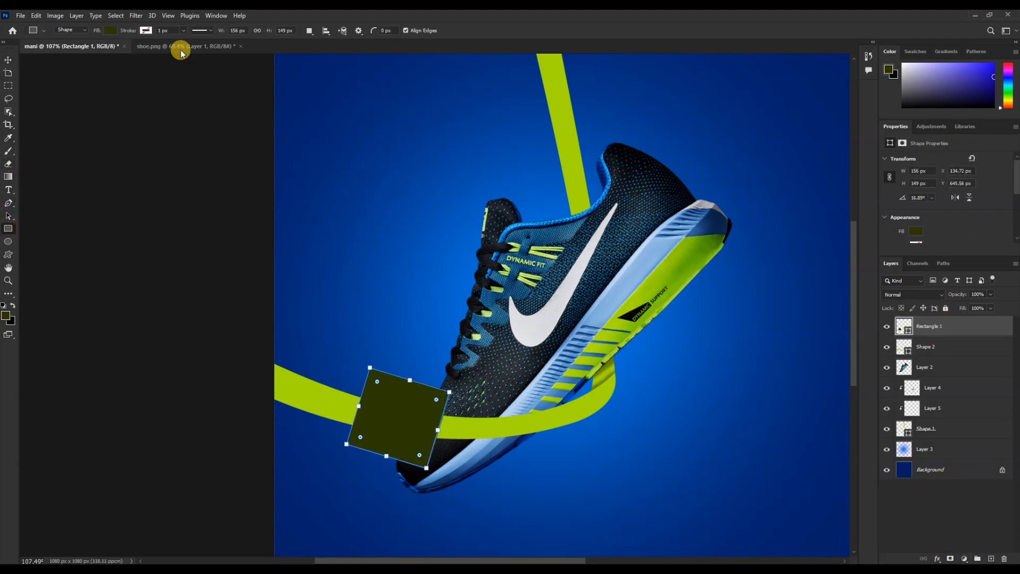
# - Clip the rectangle to the Shape 2 ribbon and change its fill to white
pyautogui.click(6, 315)
pyautogui.click(644, 132)
pyautogui.click(837, 129)
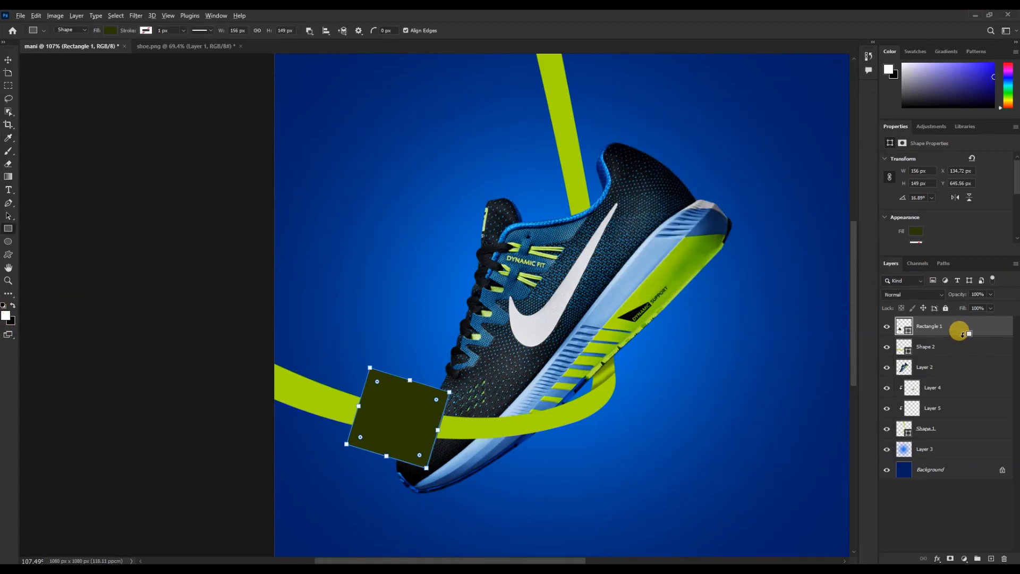
pyautogui.keyDown('alt'); pyautogui.click(963, 335); pyautogui.keyUp('alt')
pyautogui.click(110, 31)
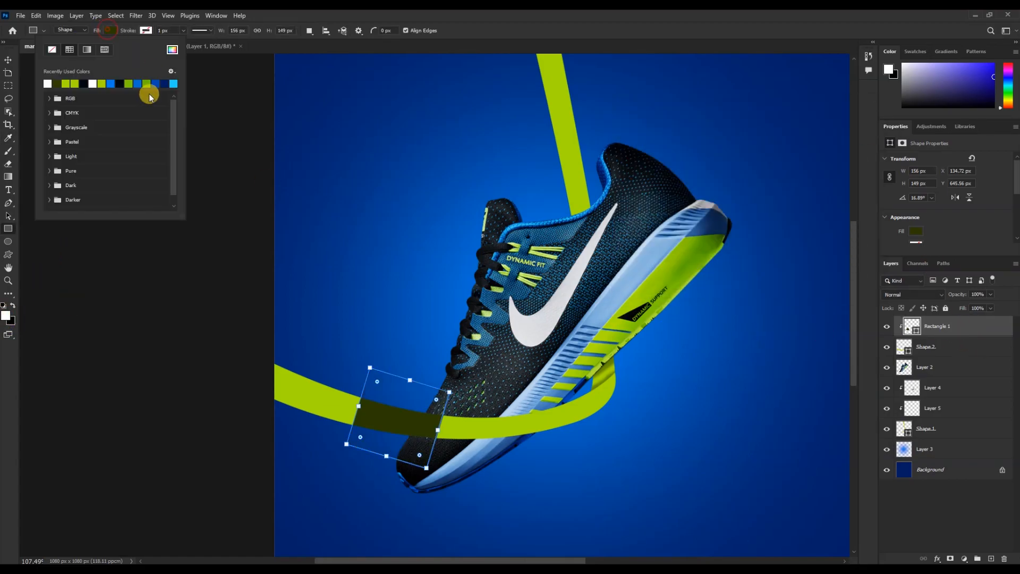
pyautogui.click(48, 80)
# - Rasterize the white rectangle and apply a Gaussian Blur with a 37.4-pixel radius
pyautogui.click(136, 16)
pyautogui.moveTo(217, 149)
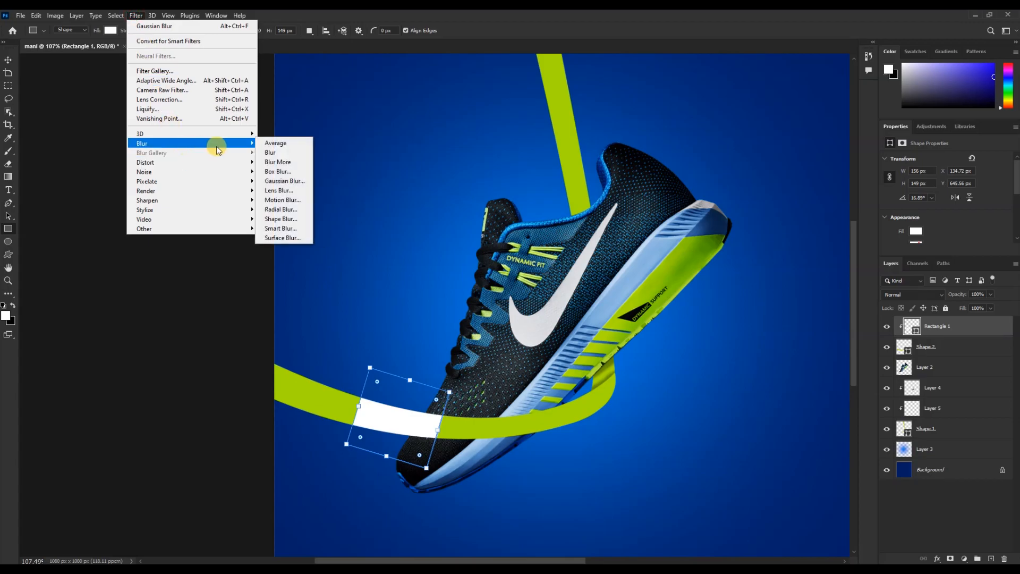
pyautogui.click(285, 180)
pyautogui.click(583, 218)
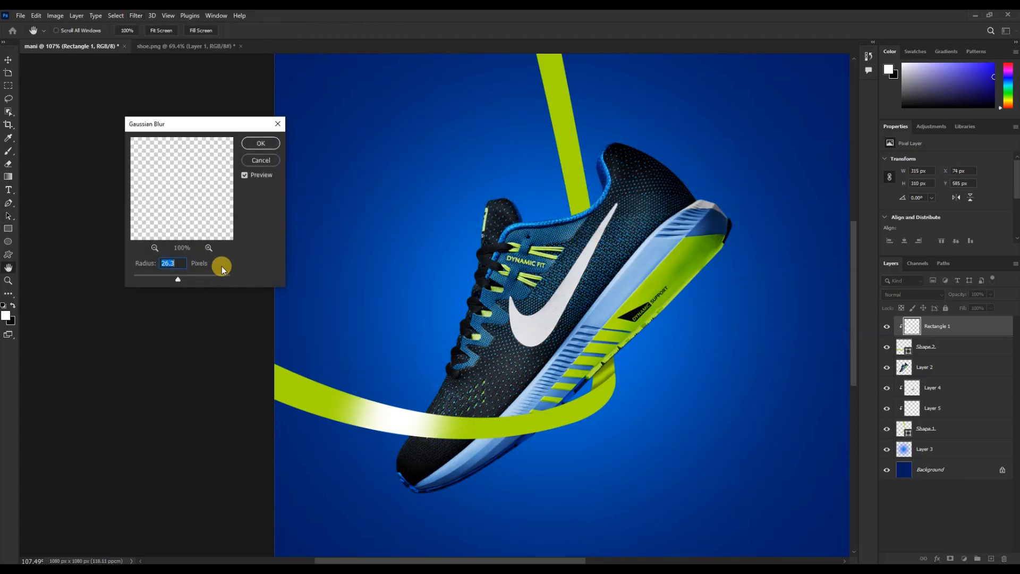
pyautogui.moveTo(178, 279); pyautogui.dragTo(182, 284)
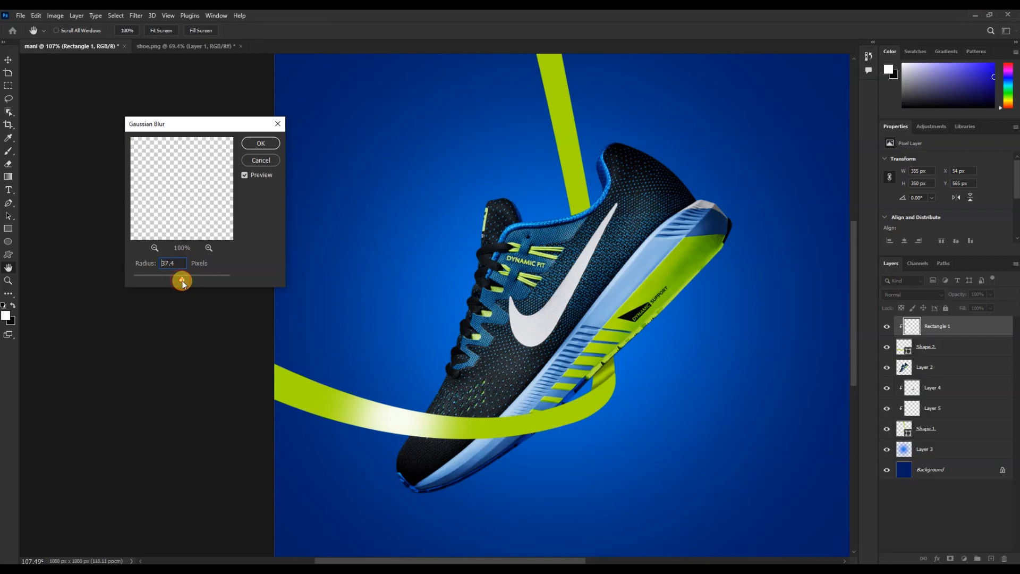
pyautogui.click(259, 144)
# - Duplicate the blurred highlight along the Shape 2 ribbon toward the sole and narrow the copy to about 300 px wide
pyautogui.moveTo(400, 418); pyautogui.dragTo(511, 423)
pyautogui.hotkey('ctrl', 't')
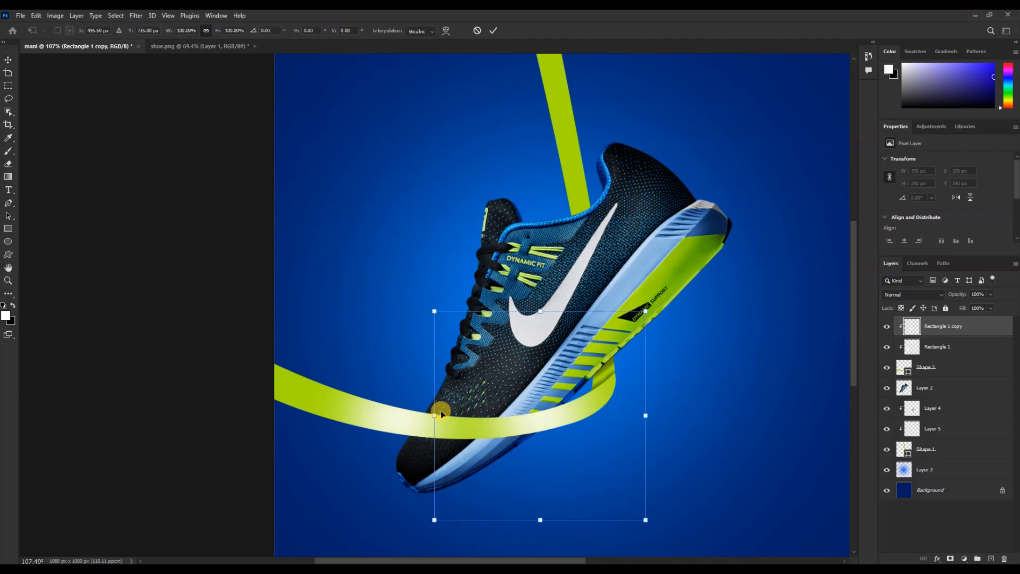
pyautogui.moveTo(437, 413); pyautogui.dragTo(490, 412)
pyautogui.moveTo(564, 414); pyautogui.dragTo(545, 418)
pyautogui.scroll(-3, 643, 388)
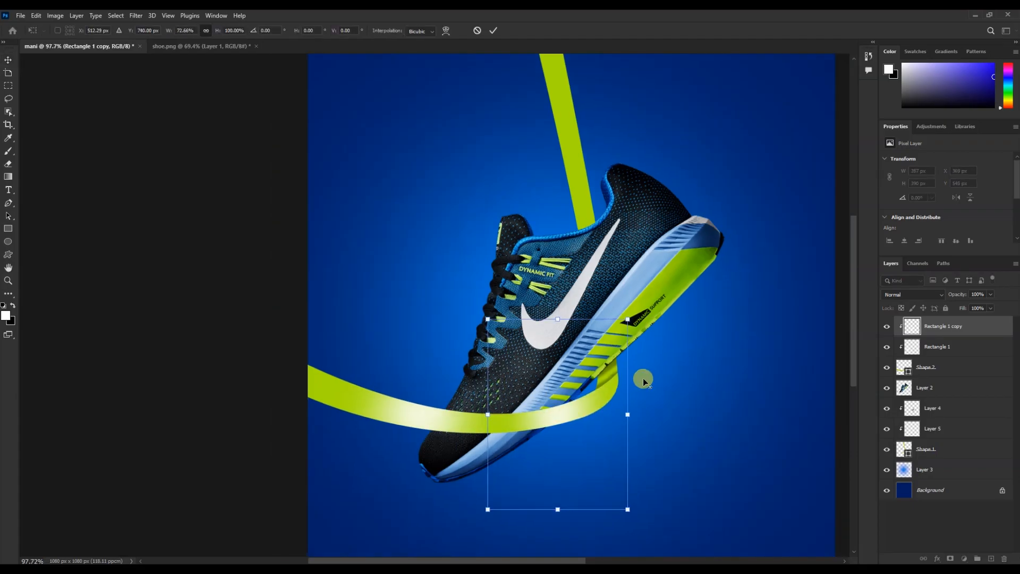
pyautogui.moveTo(627, 406)
pyautogui.mouseDown()
pyautogui.moveTo(642, 396)
pyautogui.moveTo(631, 406)
pyautogui.mouseUp()
pyautogui.press('Return')
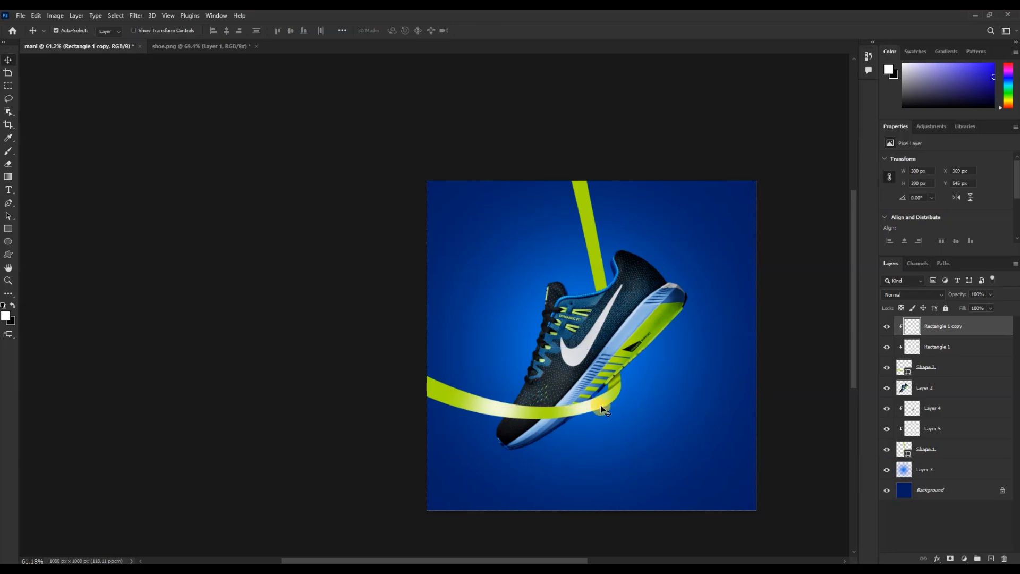
pyautogui.scroll(1, 694, 382)
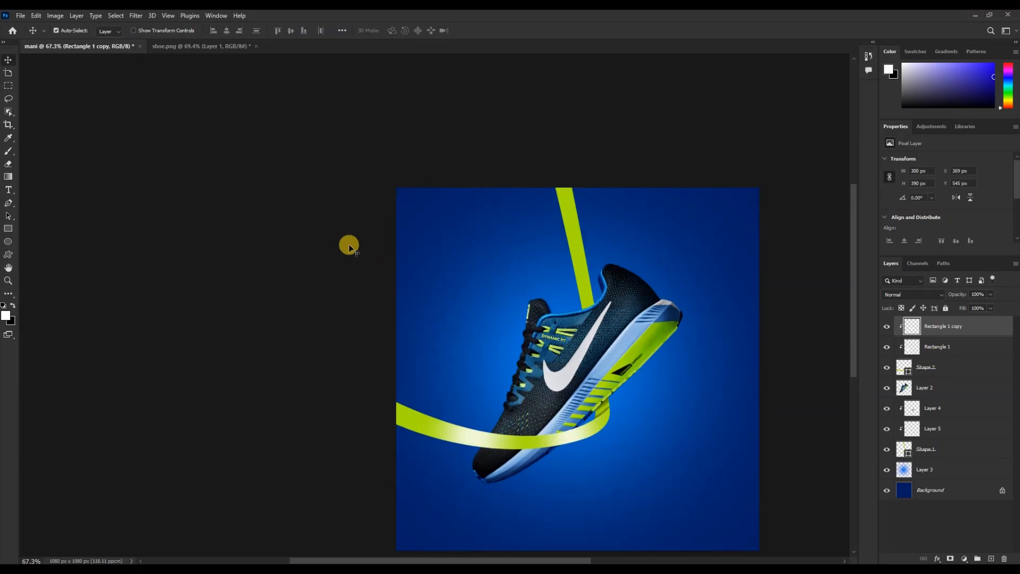
# - Add a new layer directly above the Shape 1 ribbon, clipped to it, for a rectangle
pyautogui.click(942, 457)
pyautogui.click(991, 558)
pyautogui.press('u')
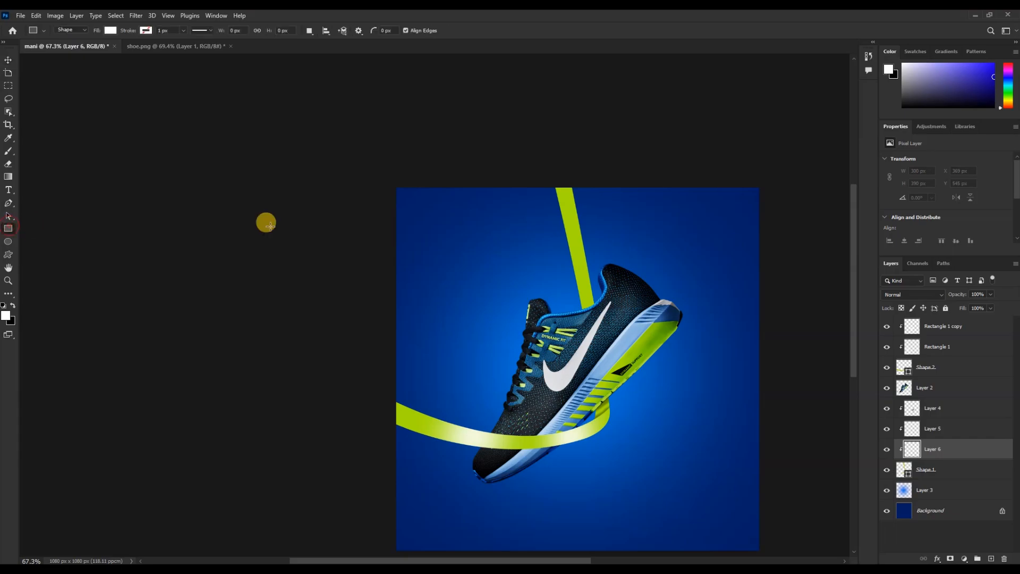
# - Try a white rectangle about 120 × 93 px on the upper ribbon, rotated about -7° and softened with Gaussian Blur
pyautogui.moveTo(551, 209)
pyautogui.mouseDown()
pyautogui.moveTo(604, 232)
pyautogui.moveTo(588, 238)
pyautogui.moveTo(603, 247)
pyautogui.mouseUp()
pyautogui.click(135, 17)
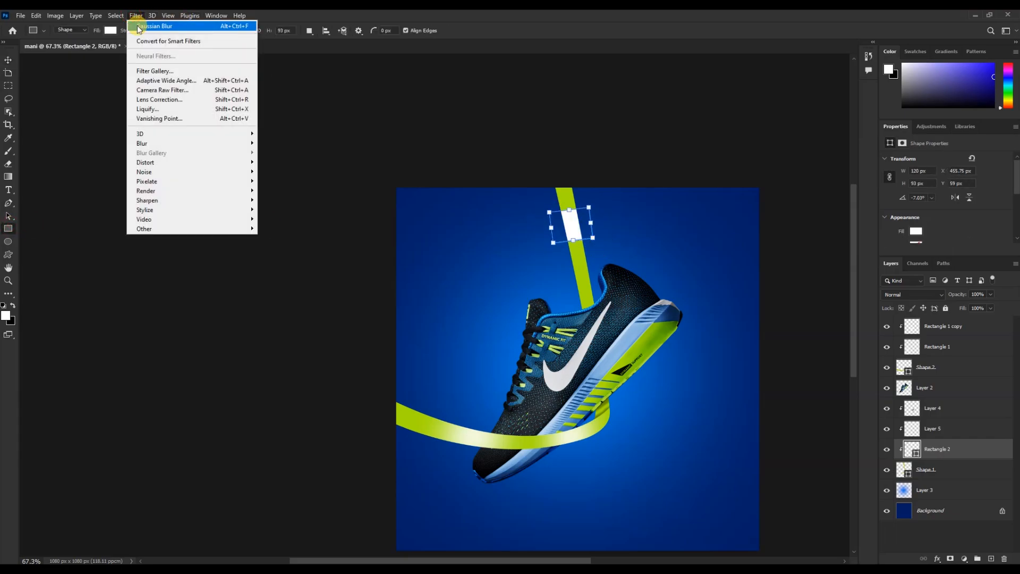
pyautogui.click(138, 26)
pyautogui.click(136, 15)
pyautogui.moveTo(182, 143)
pyautogui.click(268, 176)
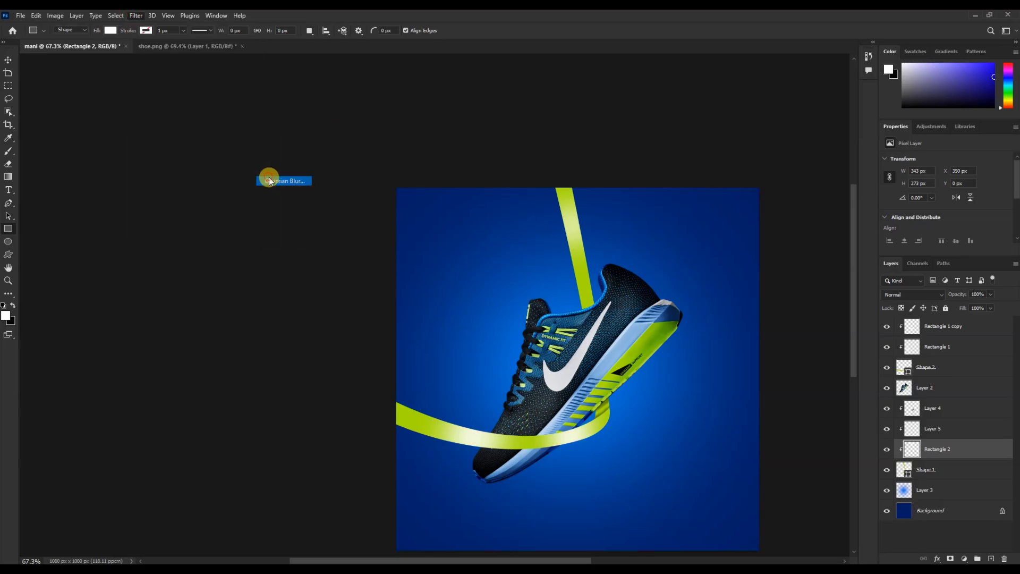
pyautogui.moveTo(183, 282); pyautogui.dragTo(144, 276)
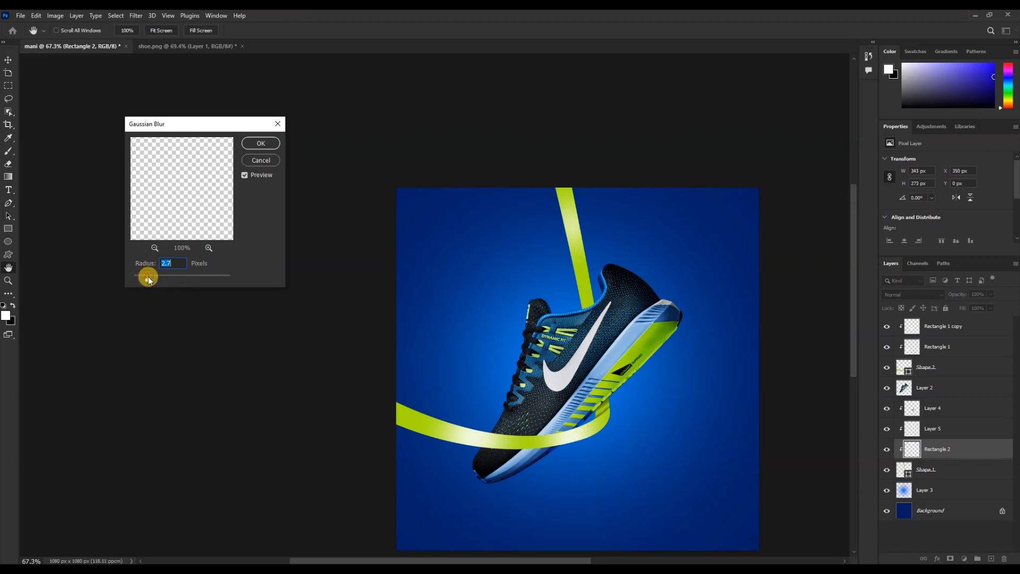
pyautogui.press('Return')
pyautogui.press('u')
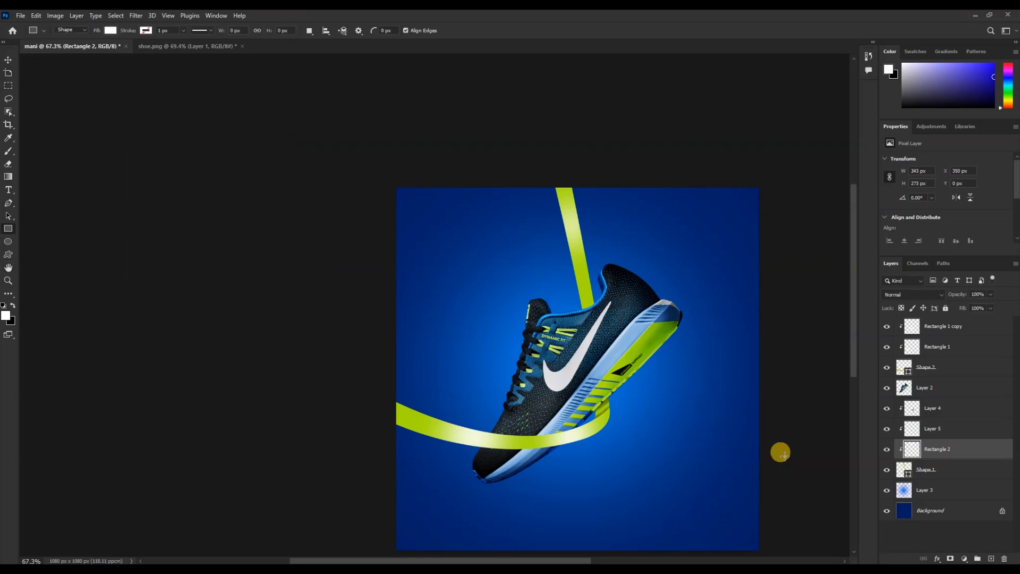
pyautogui.click(887, 468)
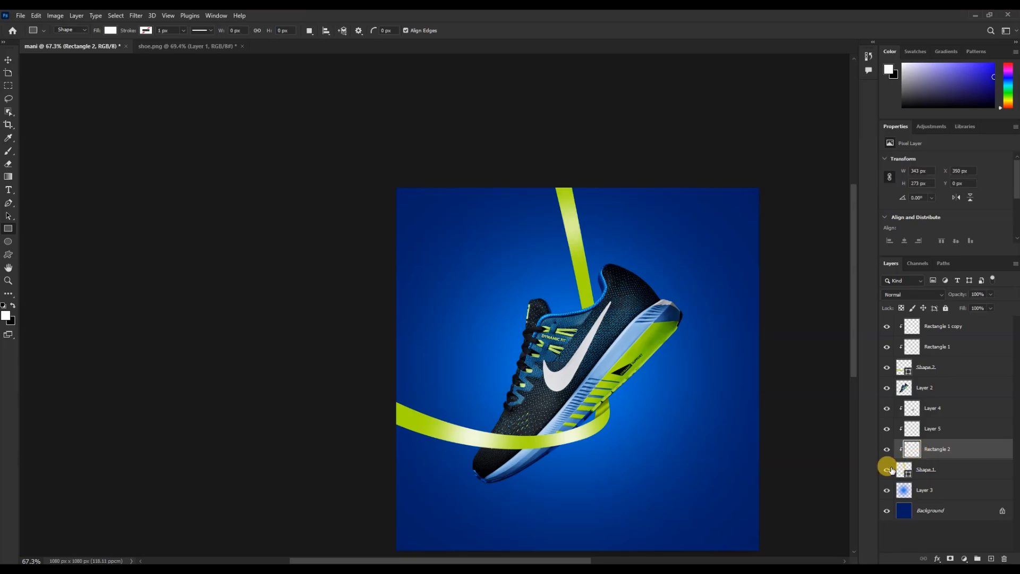
pyautogui.click(887, 469)
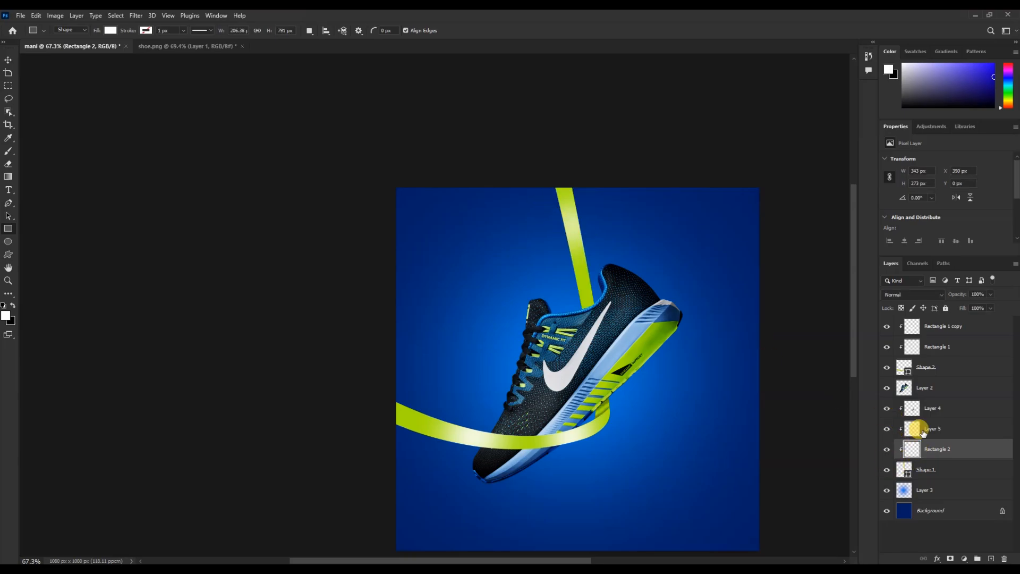
# - Draw a rectangle about 157 × 114 px over the upper part of the Shape 1 ribbon and change its fill to white
pyautogui.moveTo(551, 216); pyautogui.dragTo(605, 254)
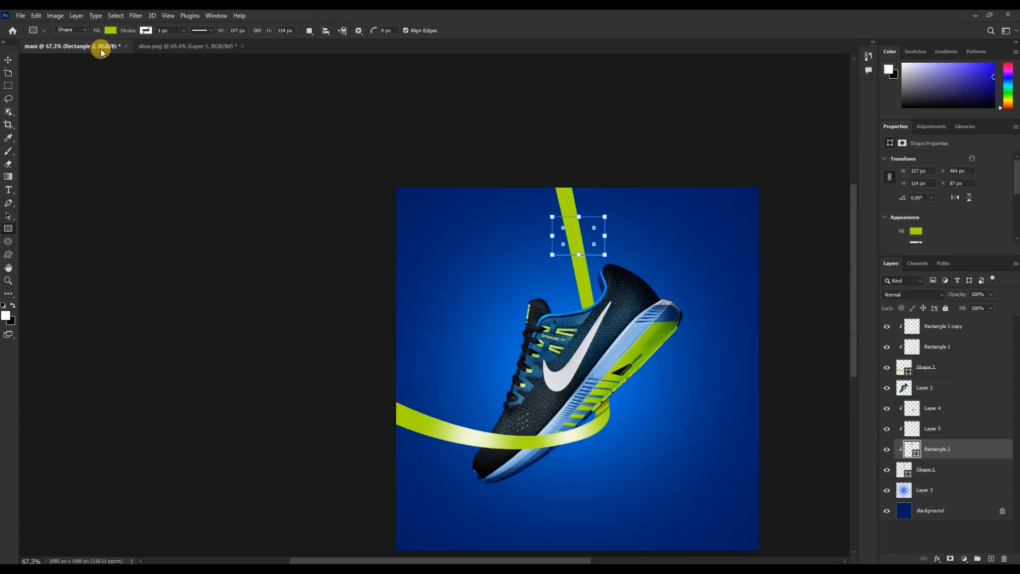
pyautogui.doubleClick(911, 450)
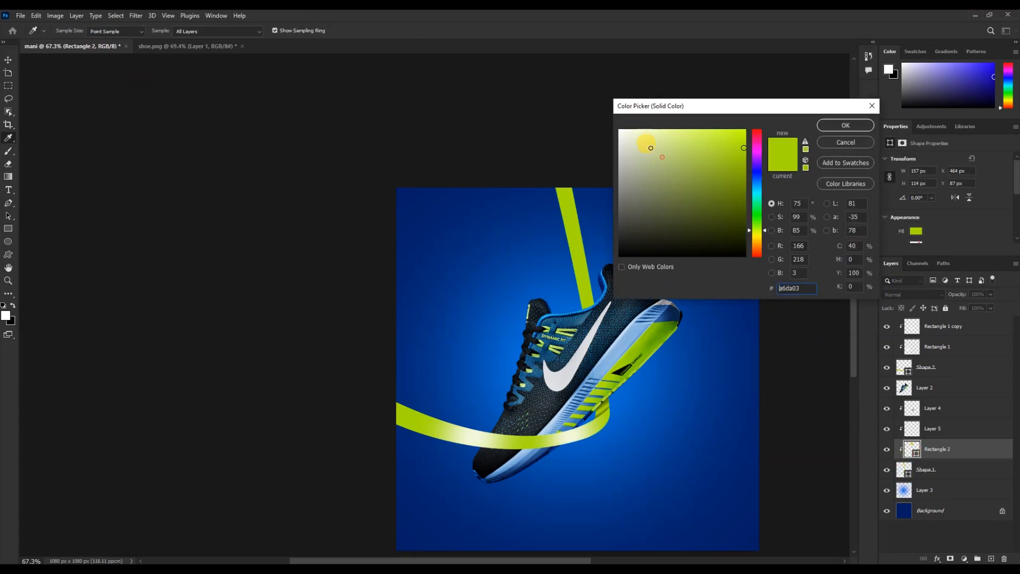
pyautogui.click(656, 129)
pyautogui.click(828, 123)
# - Rasterize the white rectangle on the upper ribbon and apply a Gaussian Blur with a 41.5-pixel radius
pyautogui.click(136, 16)
pyautogui.moveTo(170, 146)
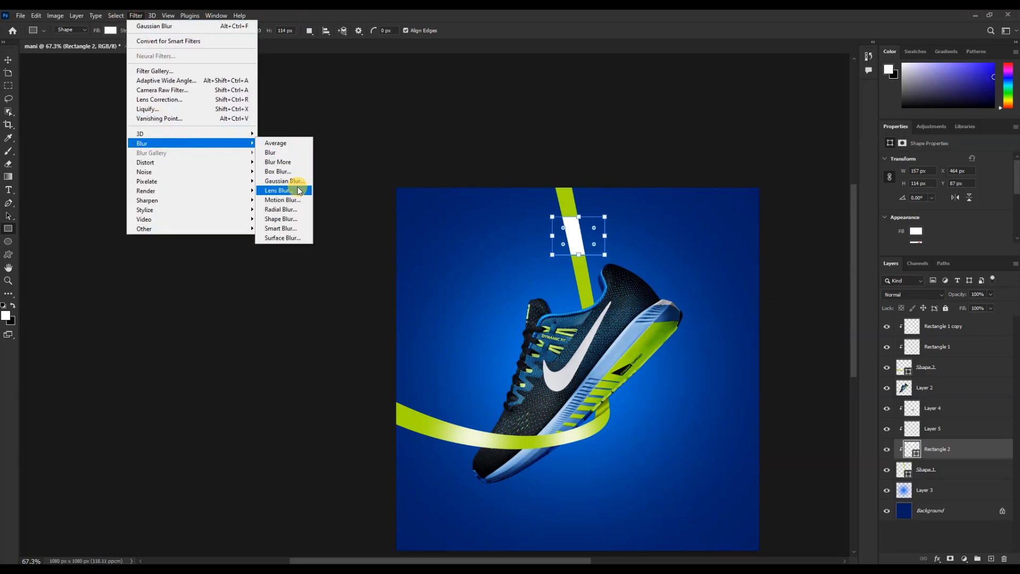
pyautogui.click(286, 189)
pyautogui.click(581, 219)
pyautogui.moveTo(184, 280)
pyautogui.mouseDown()
pyautogui.moveTo(174, 282)
pyautogui.moveTo(184, 281)
pyautogui.mouseUp()
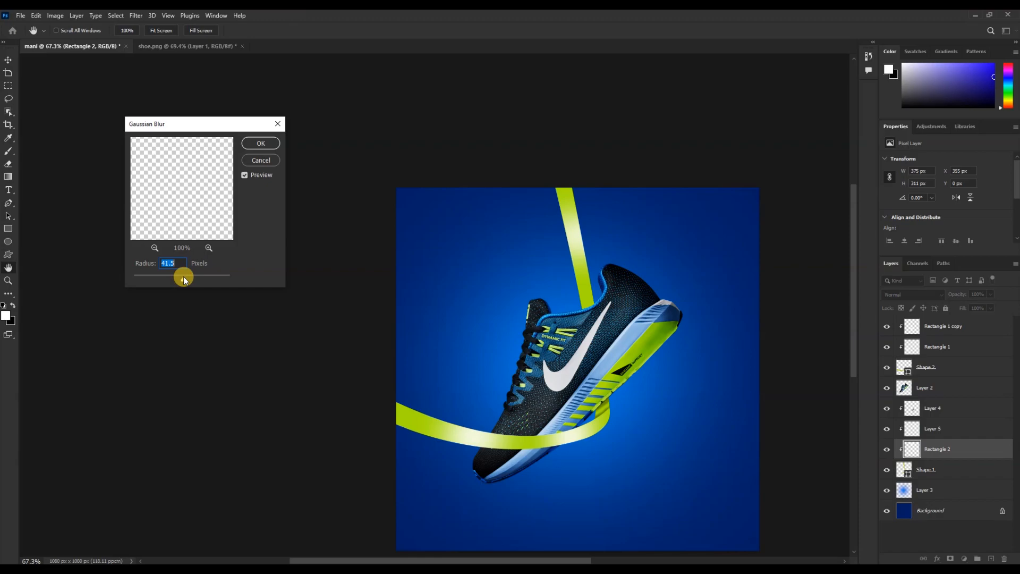
pyautogui.click(262, 141)
# - Duplicate the upper ribbon's highlight down to the shoe collar, resize the copy, and move the original higher on the ribbon
pyautogui.moveTo(580, 240); pyautogui.dragTo(590, 300)
pyautogui.hotkey('ctrl', 't')
pyautogui.moveTo(595, 323); pyautogui.dragTo(592, 297)
pyautogui.press('Return')
pyautogui.moveTo(575, 242); pyautogui.dragTo(575, 222)
pyautogui.scroll(-3, 540, 311)
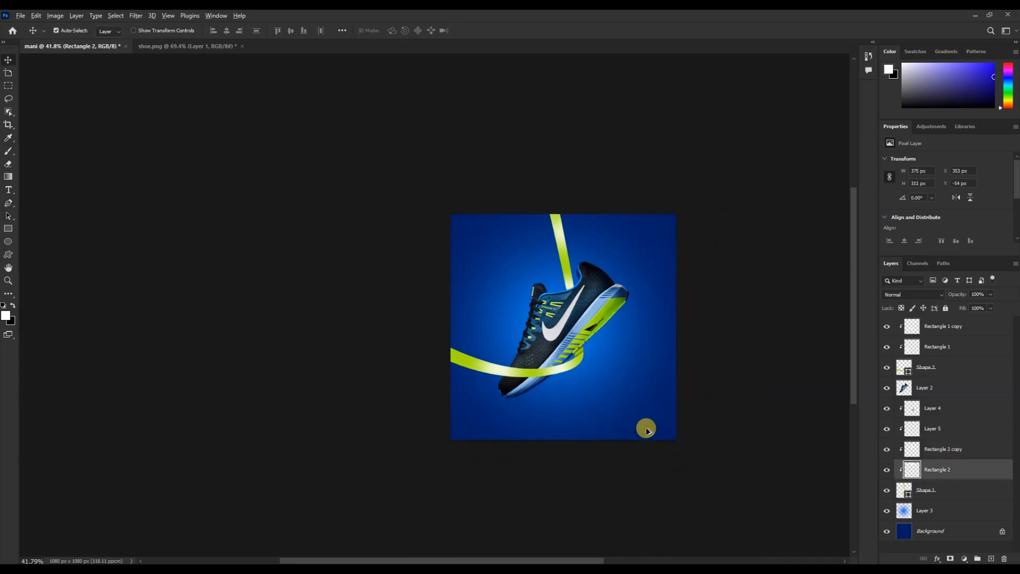
pyautogui.scroll(3, 646, 430)
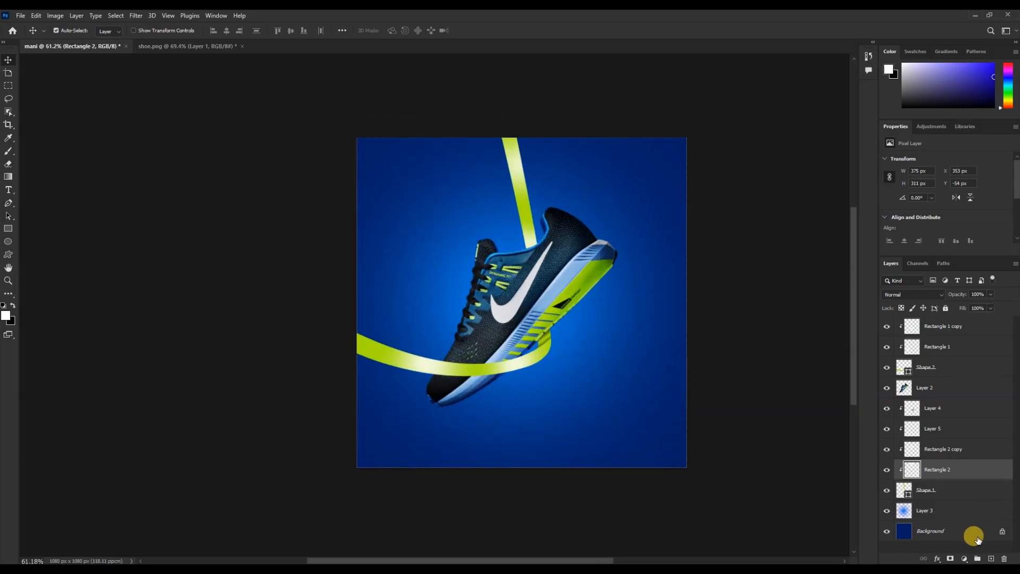
# - Draw a flat ellipse about 602 × 66 px below the shoe on a new layer above Layer 3
pyautogui.click(976, 539)
pyautogui.click(968, 512)
pyautogui.click(991, 558)
pyautogui.scroll(-1, 455, 416)
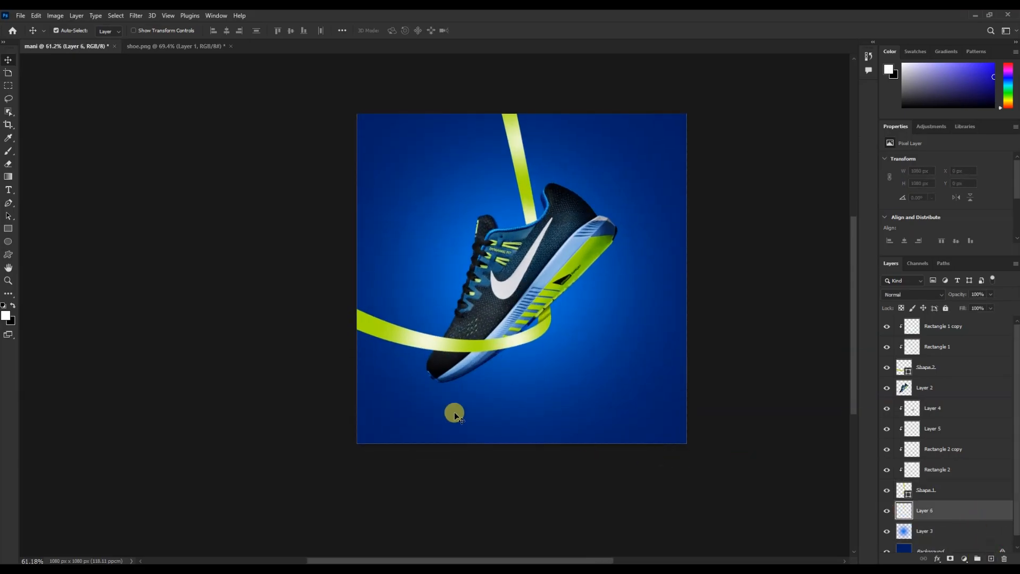
pyautogui.scroll(-1, 435, 391)
pyautogui.click(8, 239)
pyautogui.scroll(2, 505, 368)
pyautogui.moveTo(434, 366); pyautogui.dragTo(673, 391)
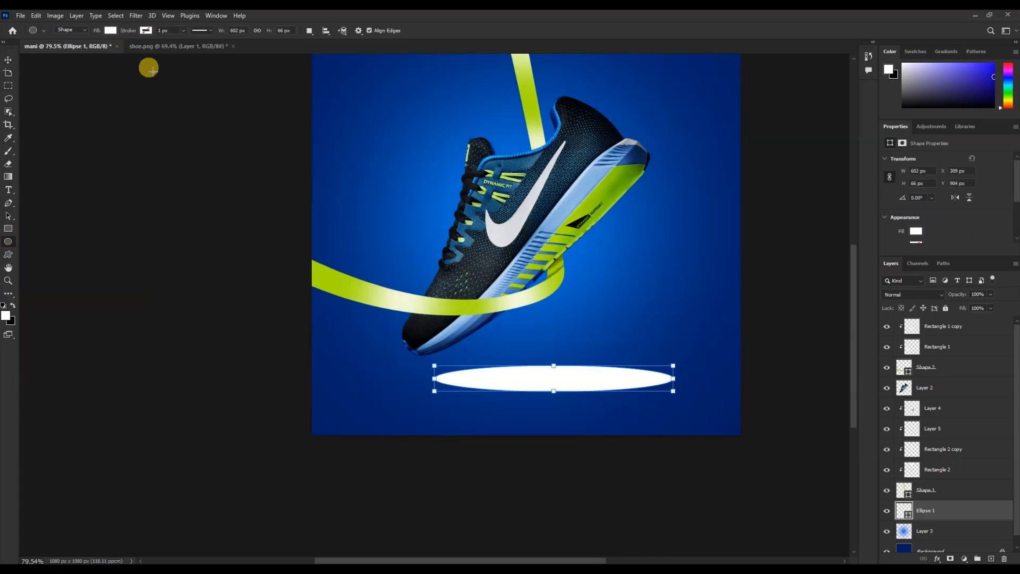
# - Change the ellipse's fill to the green #93ca00 sampled from the shoe's sole
pyautogui.scroll(1, 541, 387)
pyautogui.doubleClick(907, 512)
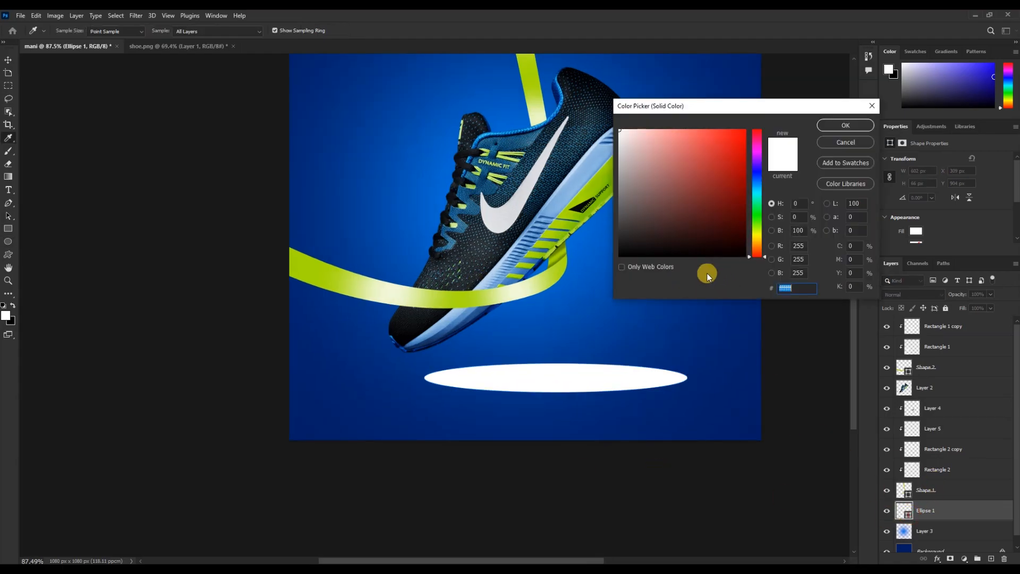
pyautogui.click(590, 180)
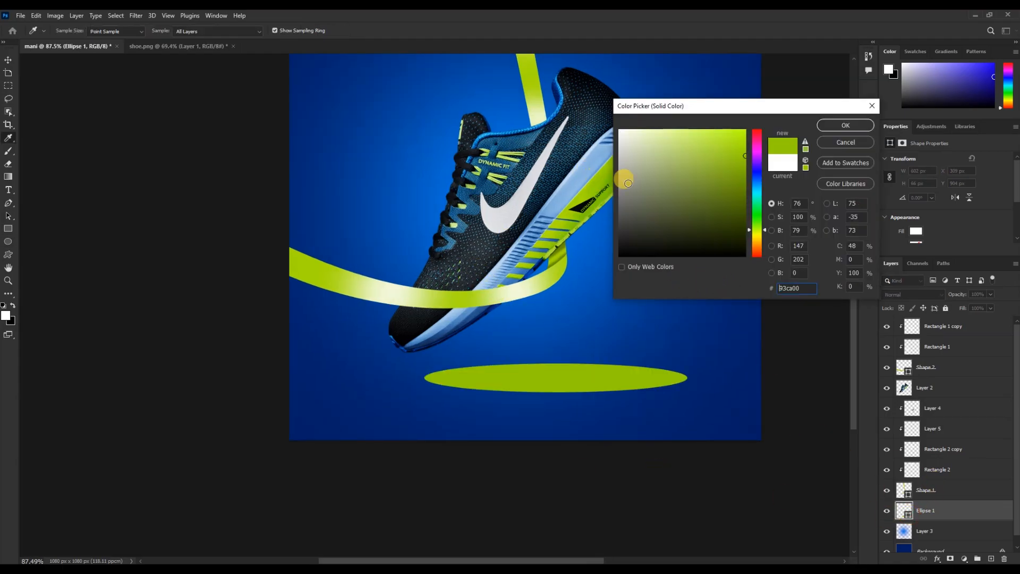
pyautogui.click(843, 128)
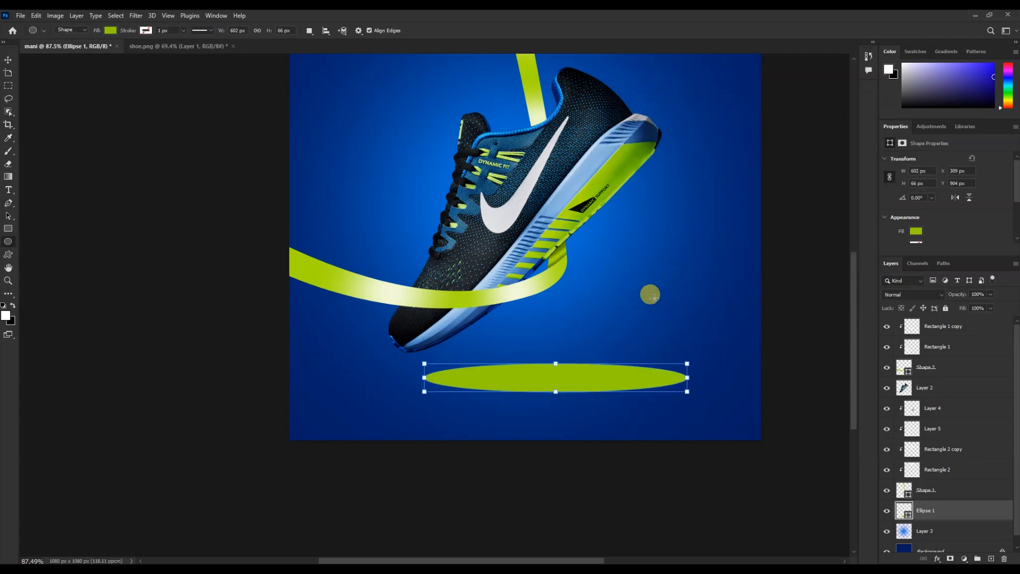
# - Draw a rectangle about 603 × 56 px on a new layer beneath the ellipse and fill it with the ellipse's green
pyautogui.click(990, 558)
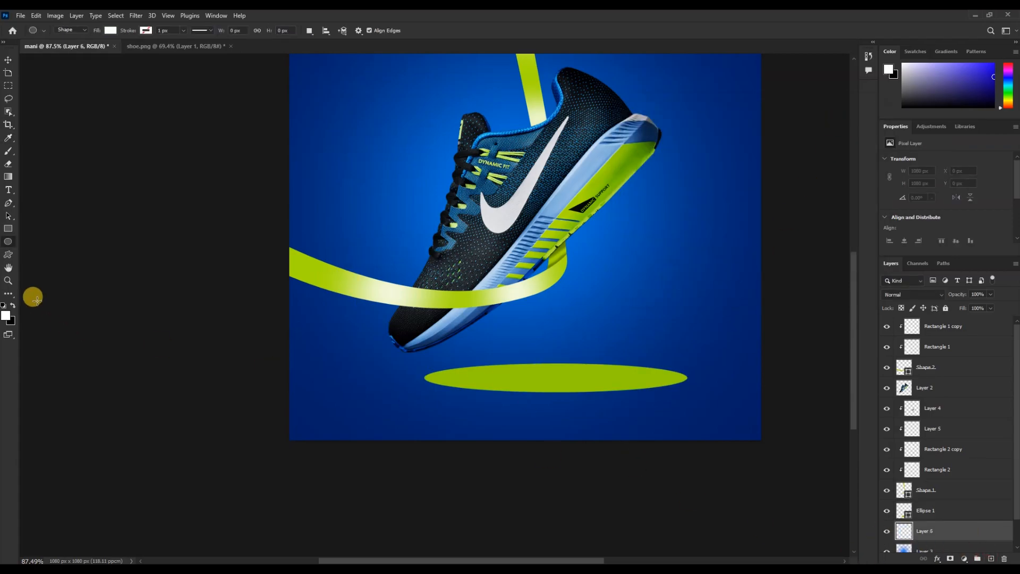
pyautogui.click(9, 229)
pyautogui.moveTo(425, 379); pyautogui.dragTo(687, 404)
pyautogui.doubleClick(908, 534)
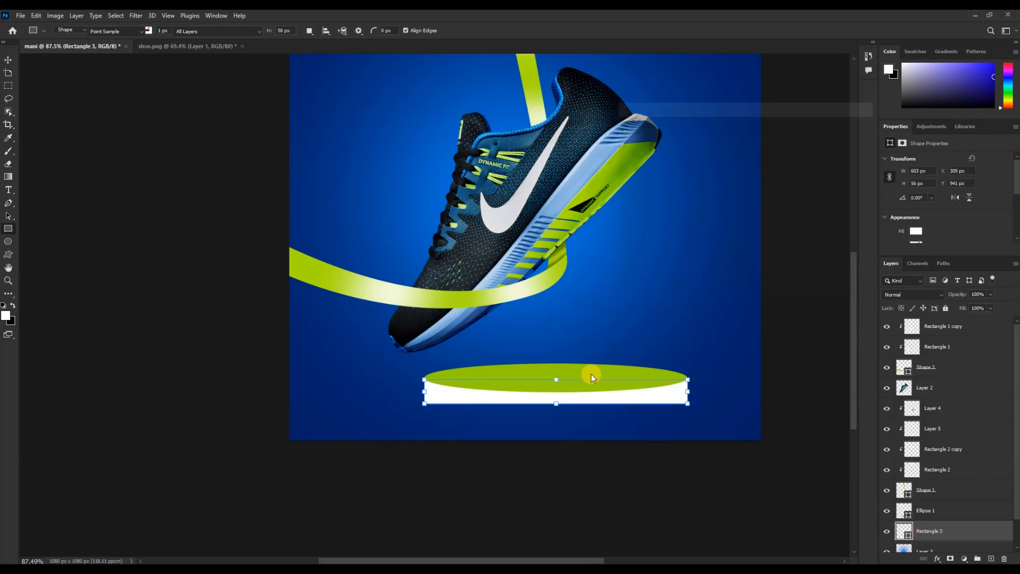
pyautogui.click(585, 372)
pyautogui.click(848, 144)
# - Apply a Cylinder warp to the green rectangle and fit its upper curve to the ellipse's front edge
pyautogui.scroll(3, 624, 366)
pyautogui.scroll(1, 625, 374)
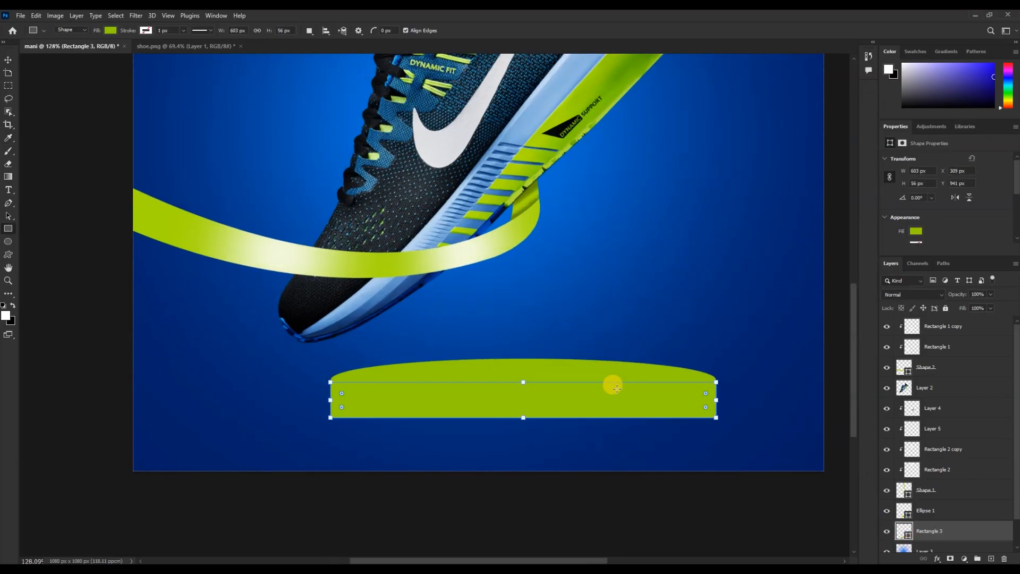
pyautogui.moveTo(648, 408); pyautogui.dragTo(615, 424)
pyautogui.hotkey('ctrl', 't')
pyautogui.click(445, 30)
pyautogui.click(235, 29)
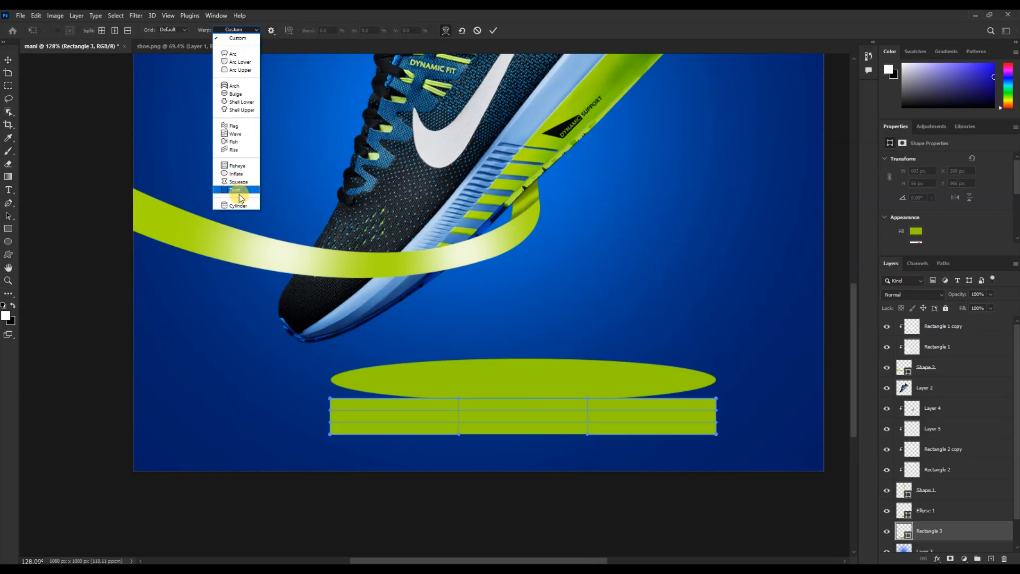
pyautogui.click(239, 205)
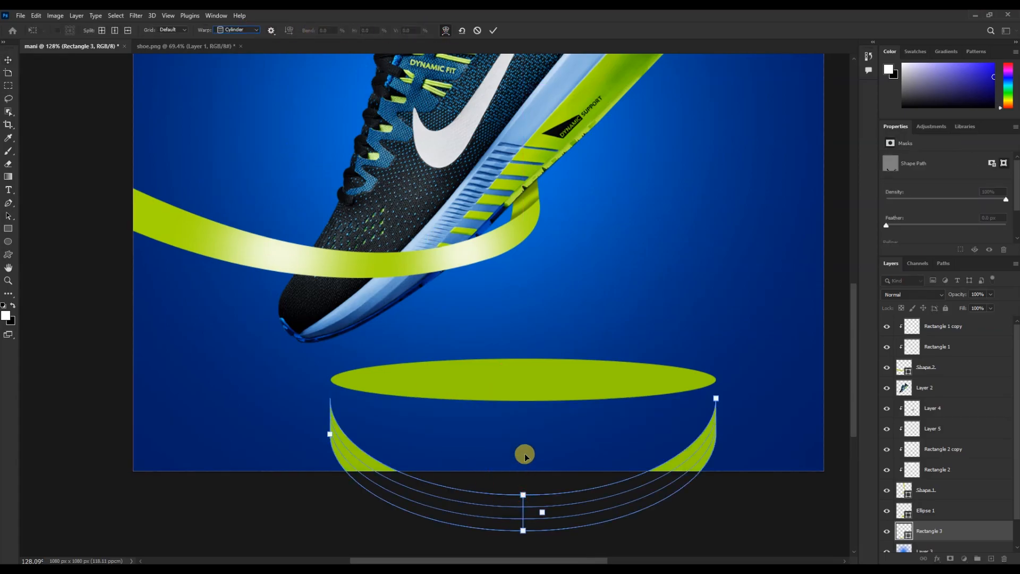
pyautogui.moveTo(523, 495); pyautogui.dragTo(525, 401)
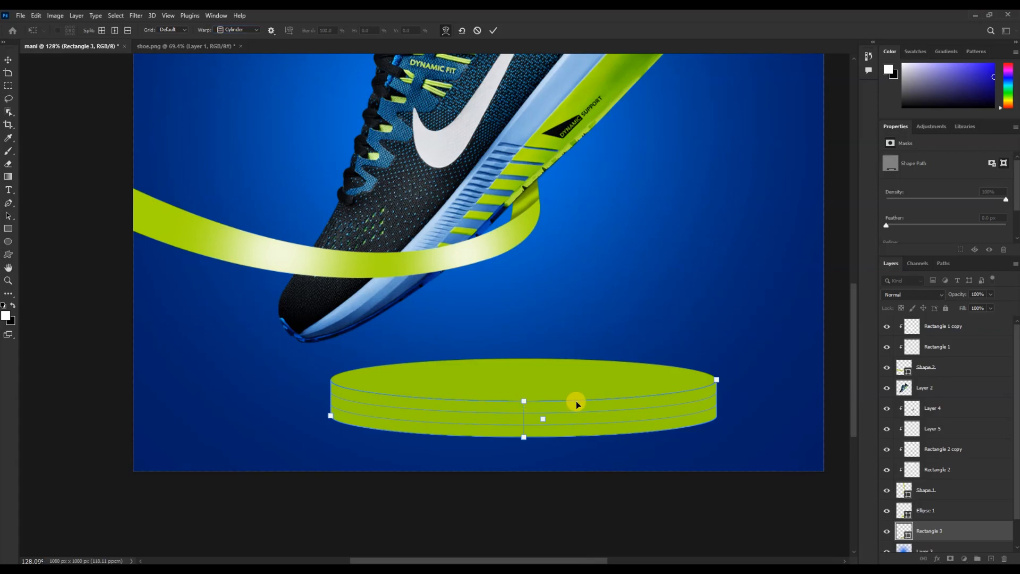
pyautogui.click(493, 31)
# - Close the thin gap between the ellipse and the warped side, and reposition both podium parts together below the shoe
pyautogui.scroll(2, 667, 409)
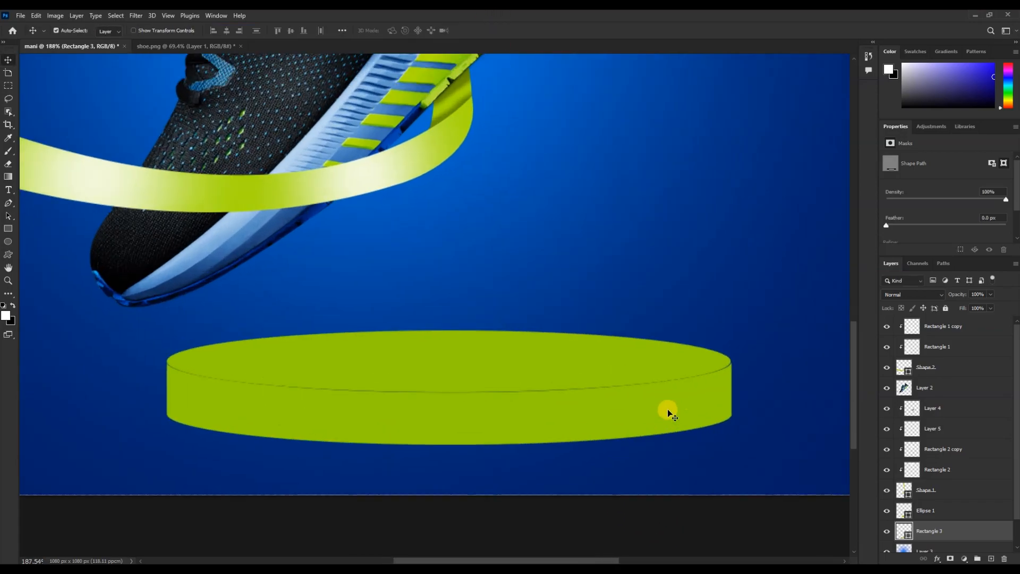
pyautogui.scroll(-2, 586, 428)
pyautogui.moveTo(555, 380); pyautogui.dragTo(528, 375)
pyautogui.scroll(-3, 546, 391)
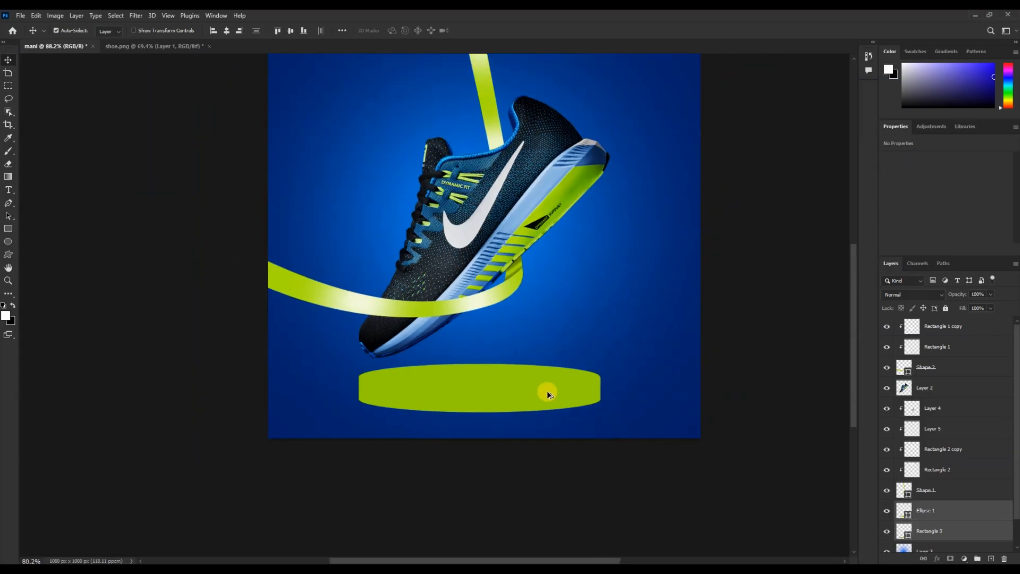
pyautogui.scroll(1, 462, 433)
# - Draw a white rectangle about 92 × 103 px clipped to the podium's side and reapply the last Gaussian Blur to it
pyautogui.click(937, 530)
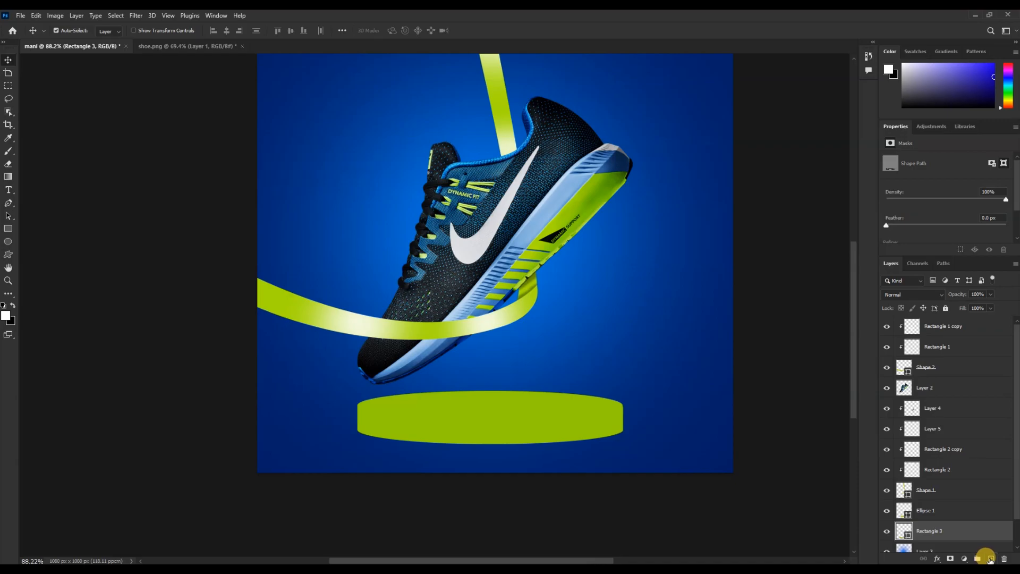
pyautogui.click(989, 558)
pyautogui.click(8, 229)
pyautogui.moveTo(382, 407)
pyautogui.mouseDown()
pyautogui.moveTo(441, 441)
pyautogui.moveTo(422, 453)
pyautogui.mouseUp()
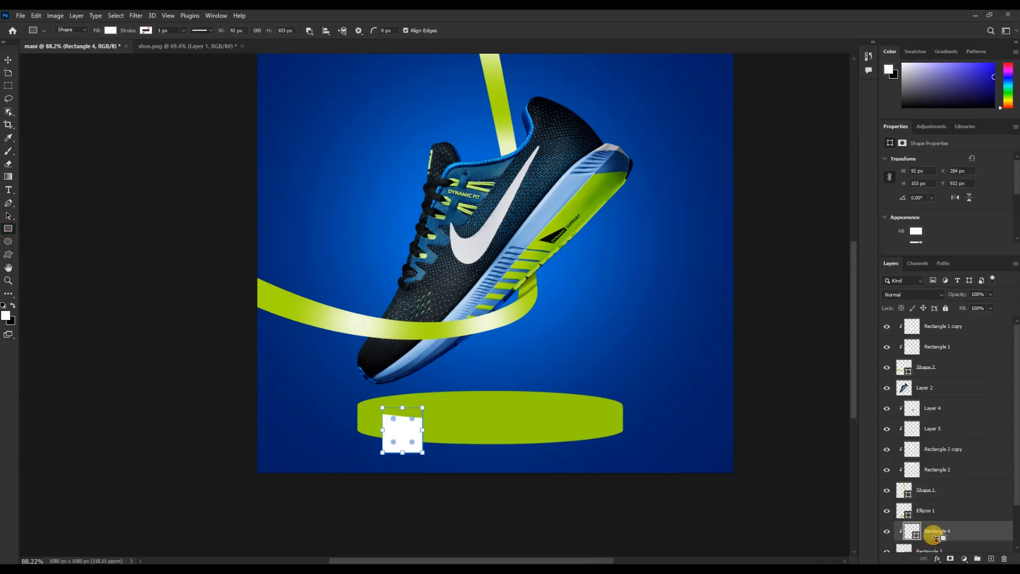
pyautogui.click(136, 16)
pyautogui.click(152, 23)
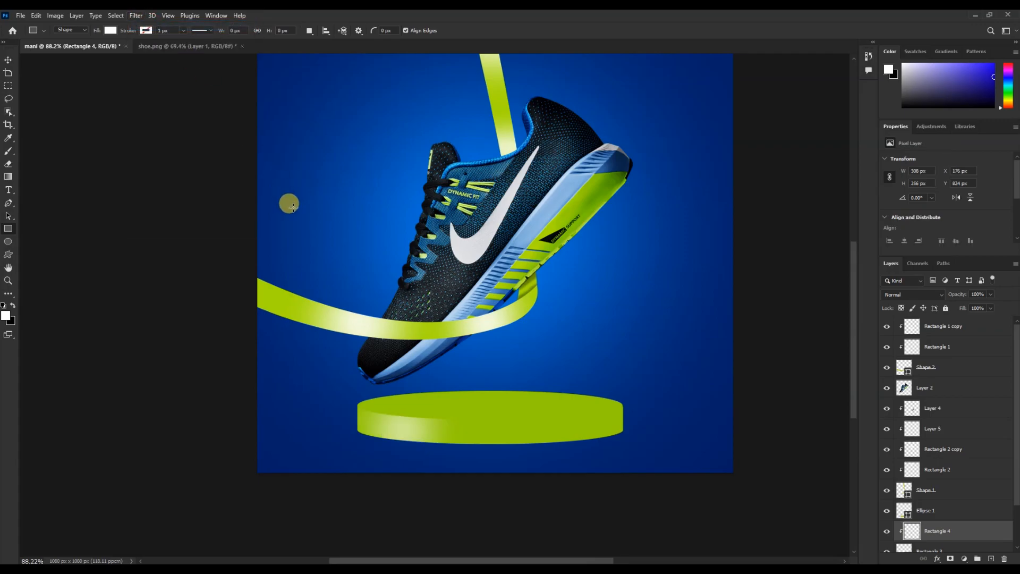
# - Duplicate the podium side's blurred highlight toward its opposite end and stretch the copy wider
pyautogui.press('v')
pyautogui.keyDown('alt'); pyautogui.moveTo(417, 429); pyautogui.dragTo(584, 435); pyautogui.keyUp('alt')
pyautogui.hotkey('ctrl', 't')
pyautogui.moveTo(511, 424); pyautogui.dragTo(447, 424)
pyautogui.moveTo(545, 434); pyautogui.dragTo(562, 435)
pyautogui.moveTo(462, 426); pyautogui.dragTo(420, 424)
pyautogui.moveTo(533, 431)
pyautogui.mouseDown()
pyautogui.moveTo(543, 431)
pyautogui.moveTo(532, 432)
pyautogui.mouseUp()
pyautogui.press('Return')
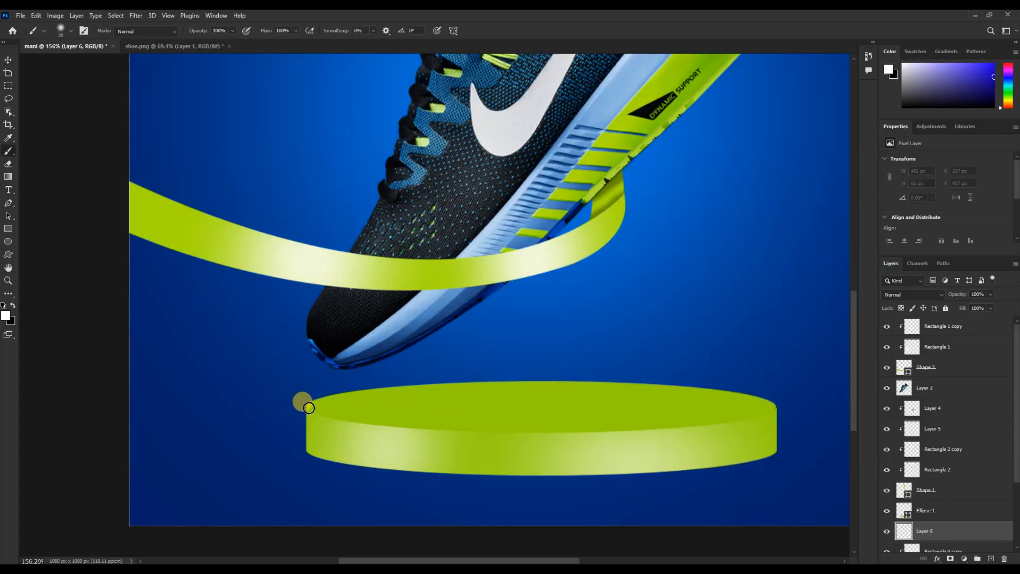
# - Paint a soft white line along the podium's front rim on Layer 6 with a 20-pixel brush
pyautogui.moveTo(307, 406)
pyautogui.mouseDown()
pyautogui.moveTo(501, 432)
pyautogui.moveTo(635, 432)
pyautogui.moveTo(757, 414)
pyautogui.mouseUp()
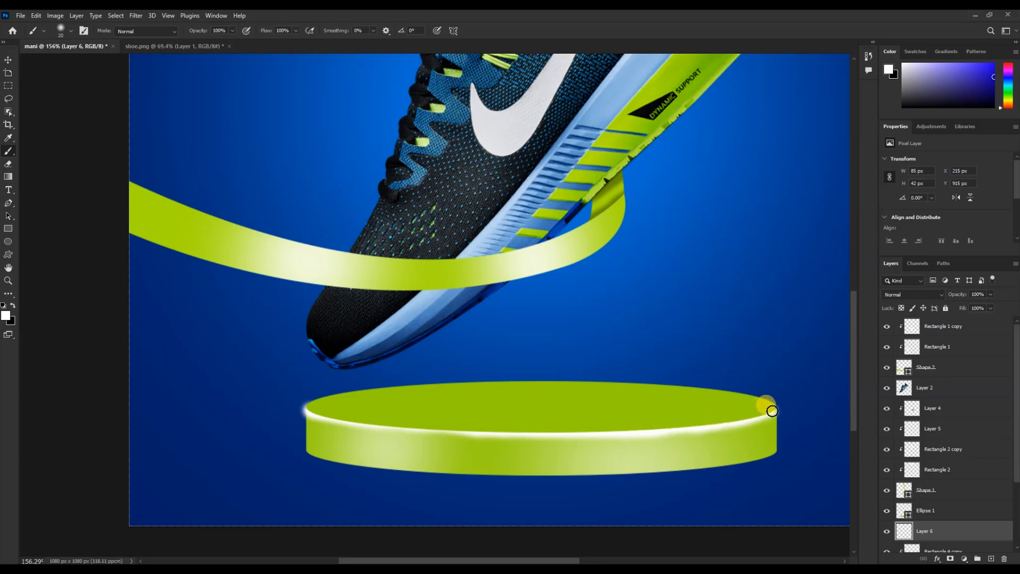
# - Clip Layer 6 to the podium's side and soften its white rim line with a Gaussian Blur
pyautogui.keyDown('alt'); pyautogui.click(950, 539); pyautogui.keyUp('alt')
pyautogui.click(136, 15)
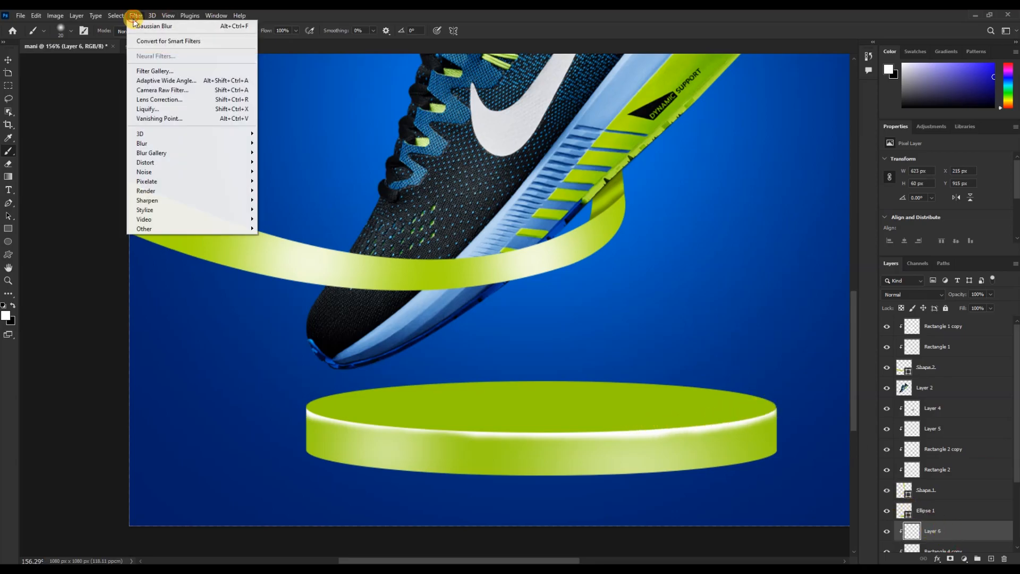
pyautogui.click(204, 165)
pyautogui.click(136, 16)
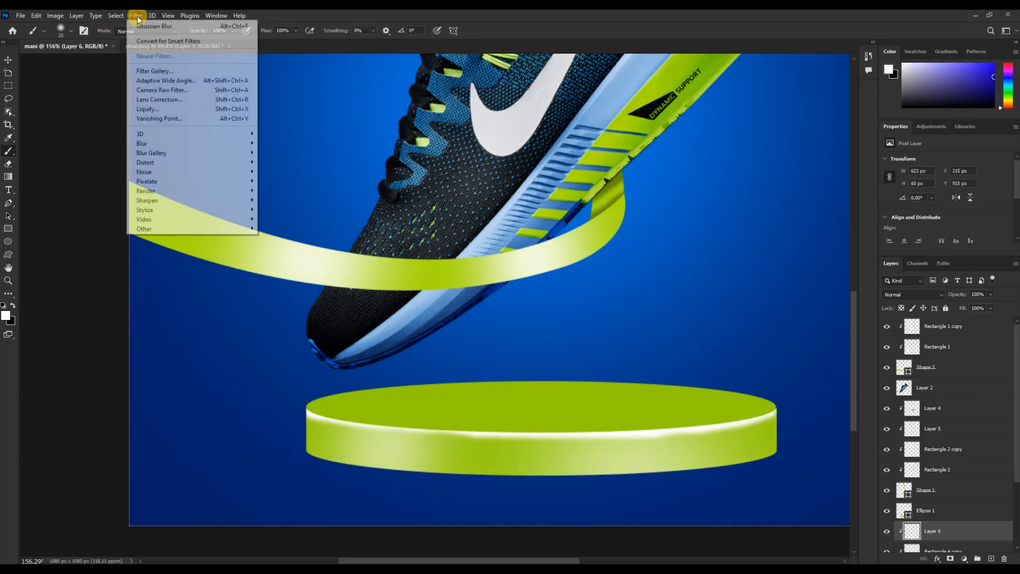
pyautogui.moveTo(168, 153)
pyautogui.click(280, 180)
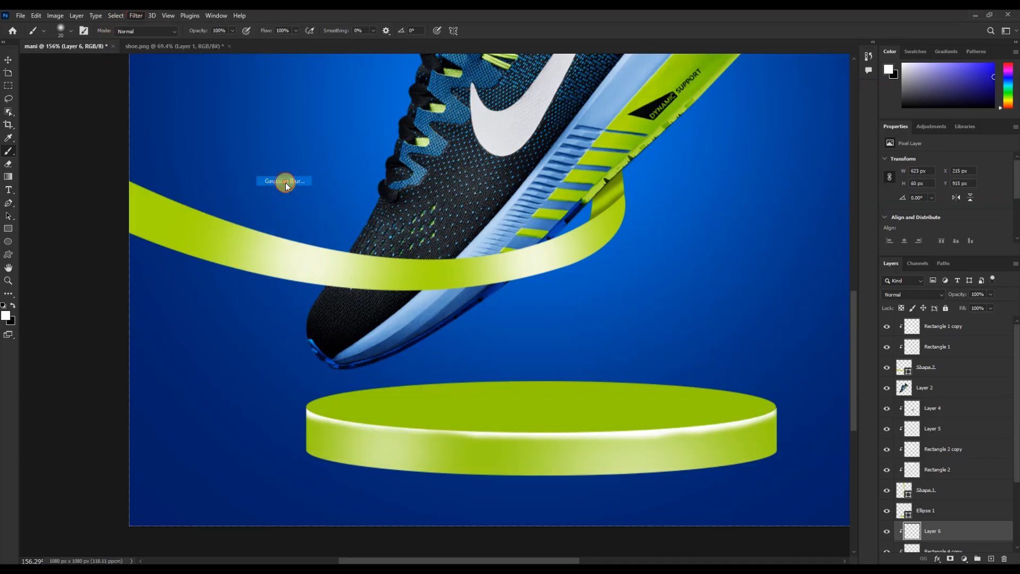
pyautogui.moveTo(185, 281); pyautogui.dragTo(172, 284)
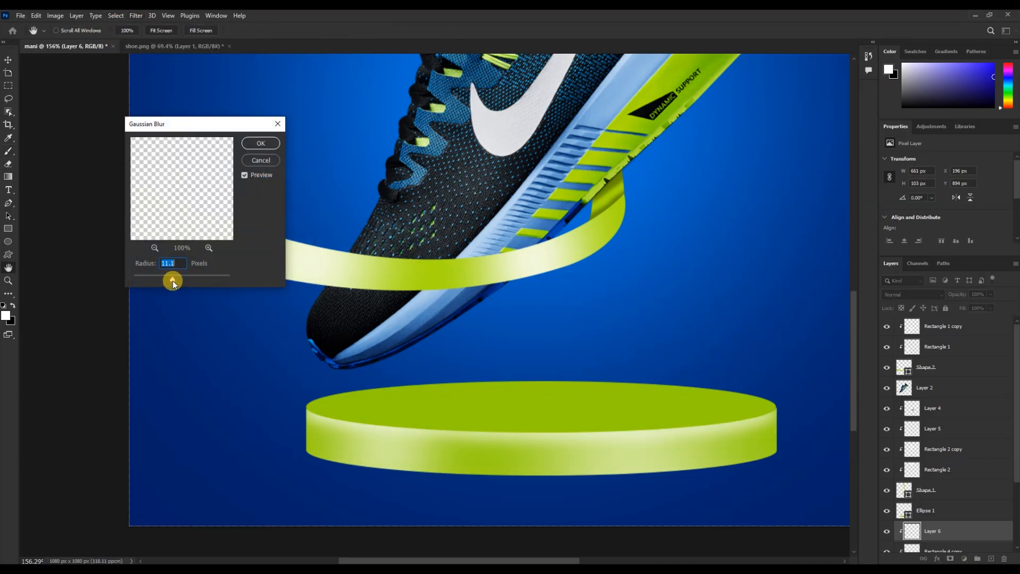
pyautogui.click(256, 142)
pyautogui.scroll(-9, 197, 362)
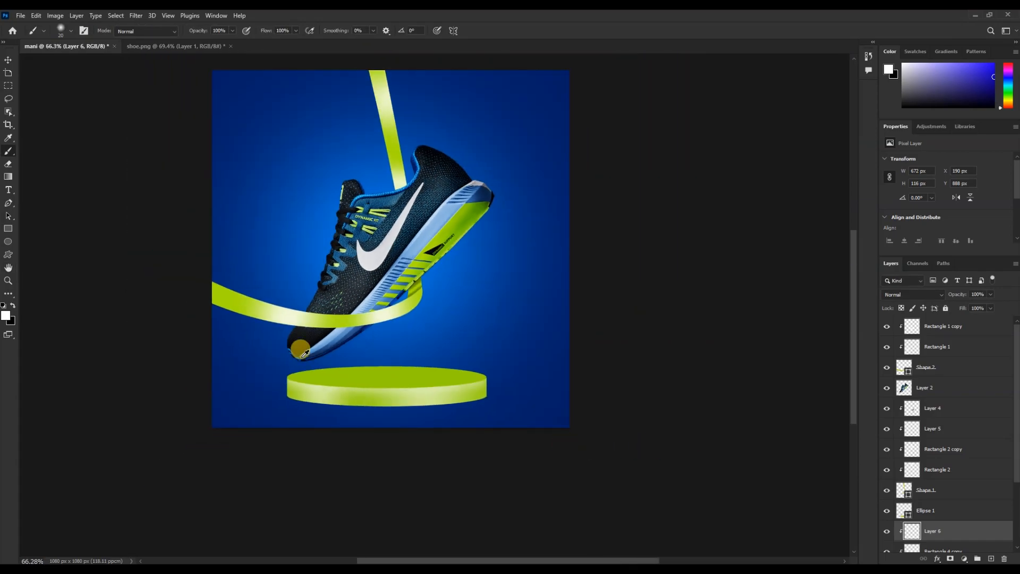
# - Adjust the solid lime-green fill of the podium's top ellipse, Ellipse 1
pyautogui.scroll(2, 216, 286)
pyautogui.press('v')
pyautogui.scroll(3, 377, 391)
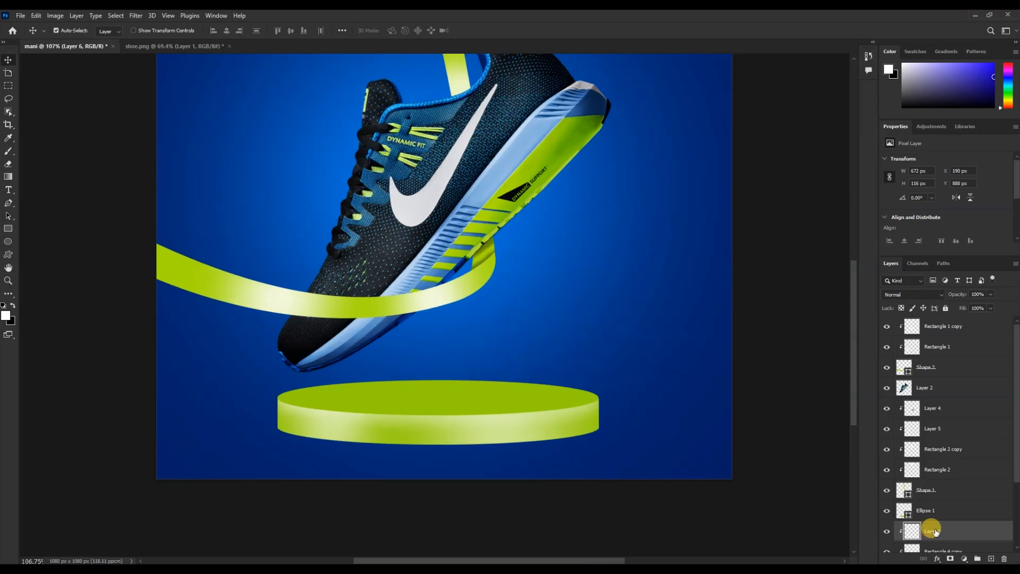
pyautogui.click(611, 454)
pyautogui.doubleClick(909, 511)
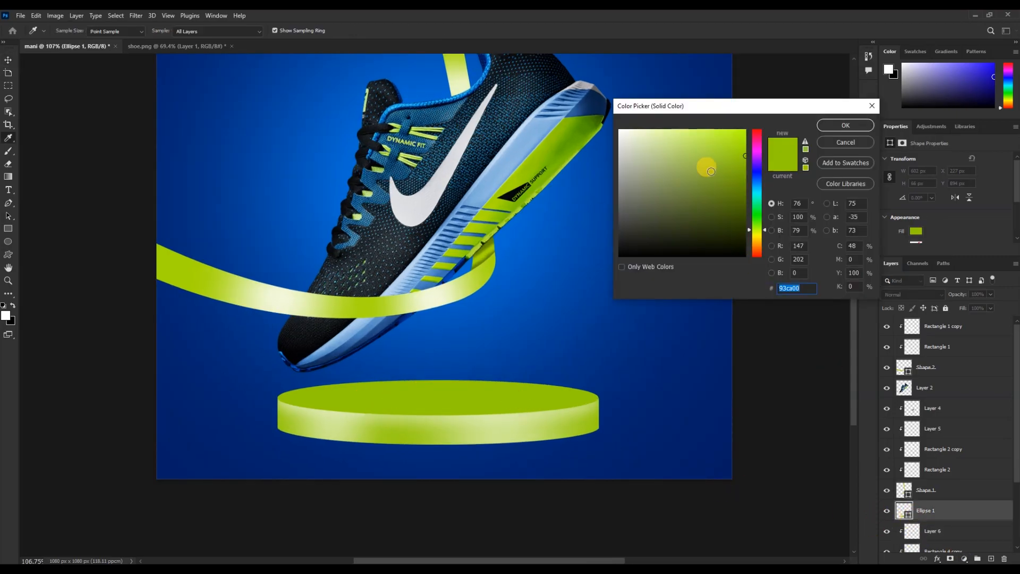
pyautogui.moveTo(738, 152)
pyautogui.mouseDown()
pyautogui.moveTo(734, 141)
pyautogui.moveTo(760, 168)
pyautogui.moveTo(769, 141)
pyautogui.moveTo(775, 151)
pyautogui.mouseUp()
pyautogui.click(848, 123)
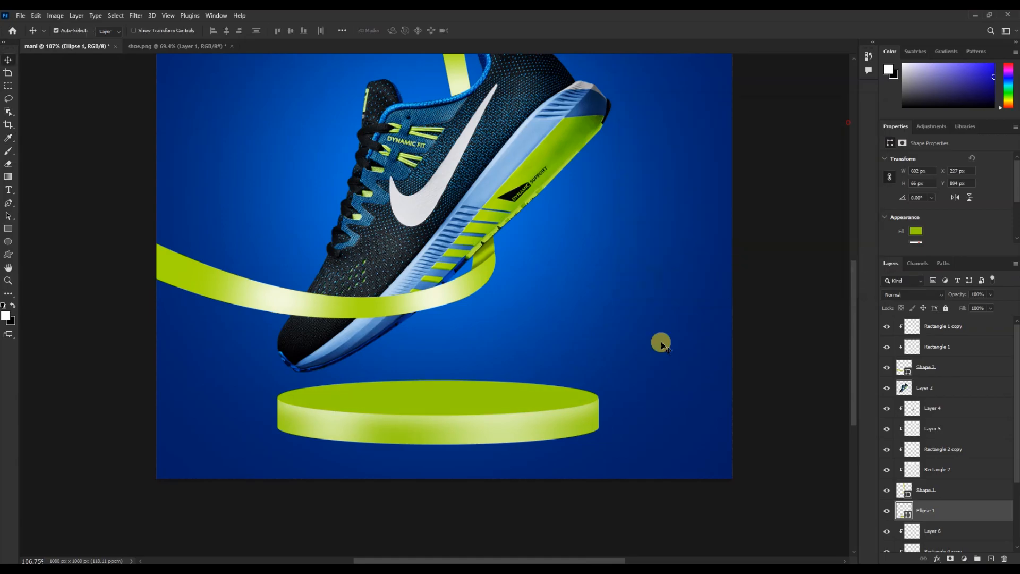
# - Draw a flat ellipse about 216 × 14 px on the podium's top surface and fill it with dark green
pyautogui.click(8, 242)
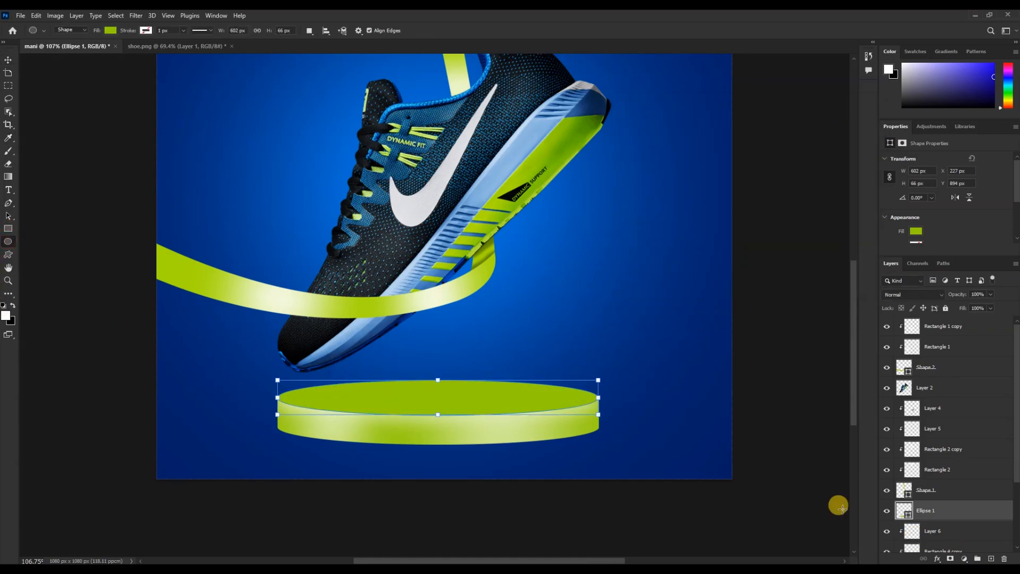
pyautogui.moveTo(334, 393); pyautogui.dragTo(451, 399)
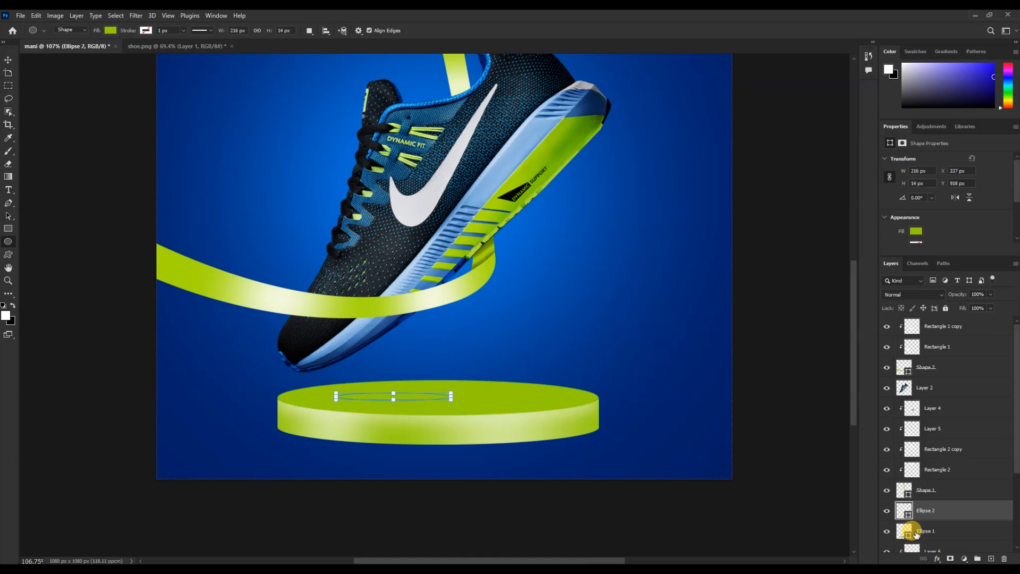
pyautogui.doubleClick(905, 513)
pyautogui.moveTo(746, 200)
pyautogui.mouseDown()
pyautogui.moveTo(754, 234)
pyautogui.moveTo(737, 209)
pyautogui.mouseUp()
pyautogui.click(845, 125)
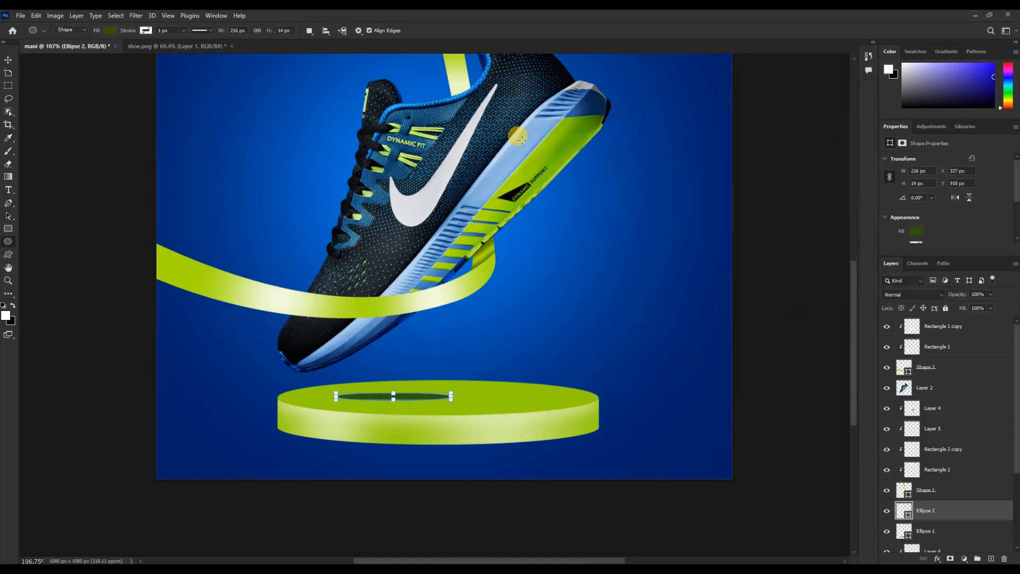
# - Convert the dark green ellipse to pixels and apply a Gaussian Blur of about 7 pixels to form a soft shadow
pyautogui.click(128, 19)
pyautogui.moveTo(159, 138)
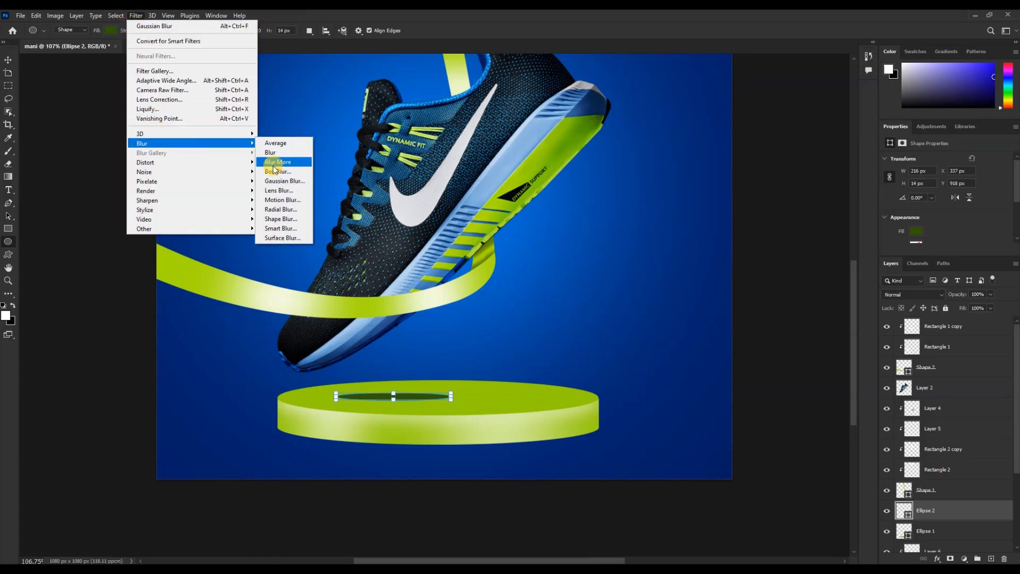
pyautogui.click(277, 183)
pyautogui.click(559, 218)
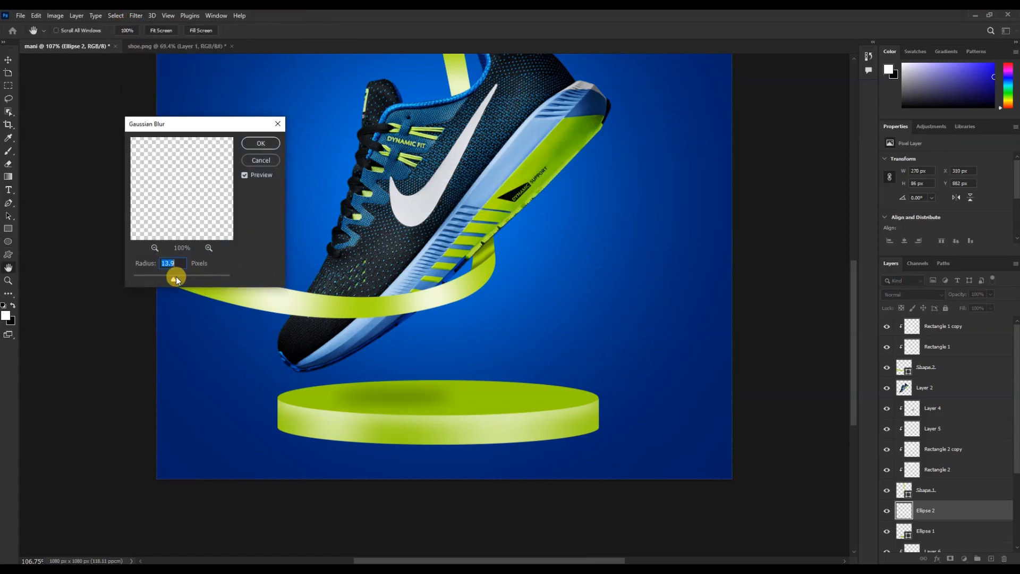
pyautogui.moveTo(176, 280); pyautogui.dragTo(160, 281)
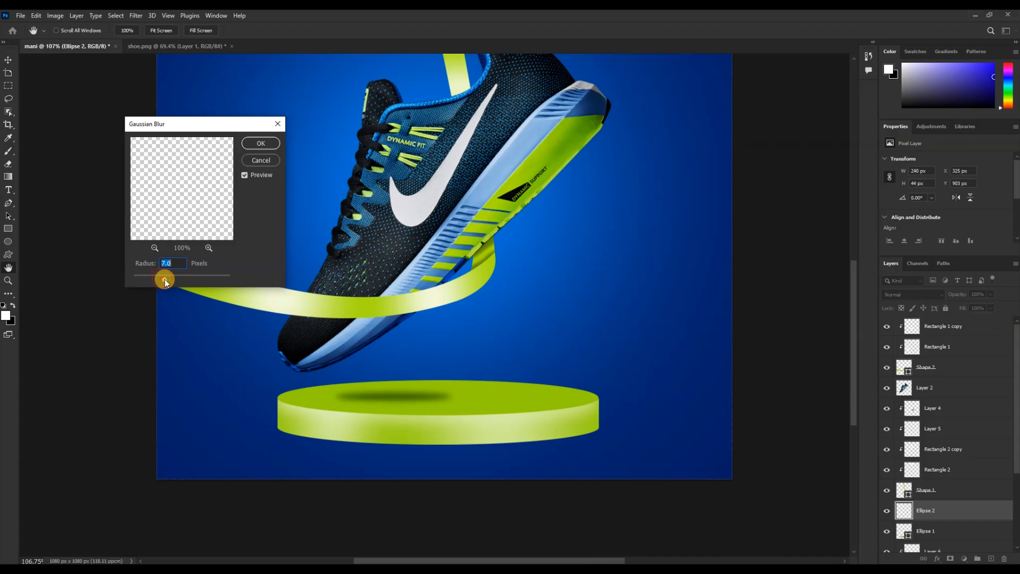
pyautogui.press('Return')
# - Reposition the blurred shadow on the podium beneath the shoe's toe and set its opacity to 75%
pyautogui.hotkey('ctrl', 't')
pyautogui.moveTo(467, 396); pyautogui.dragTo(432, 395)
pyautogui.press('Return')
pyautogui.scroll(-5, 449, 417)
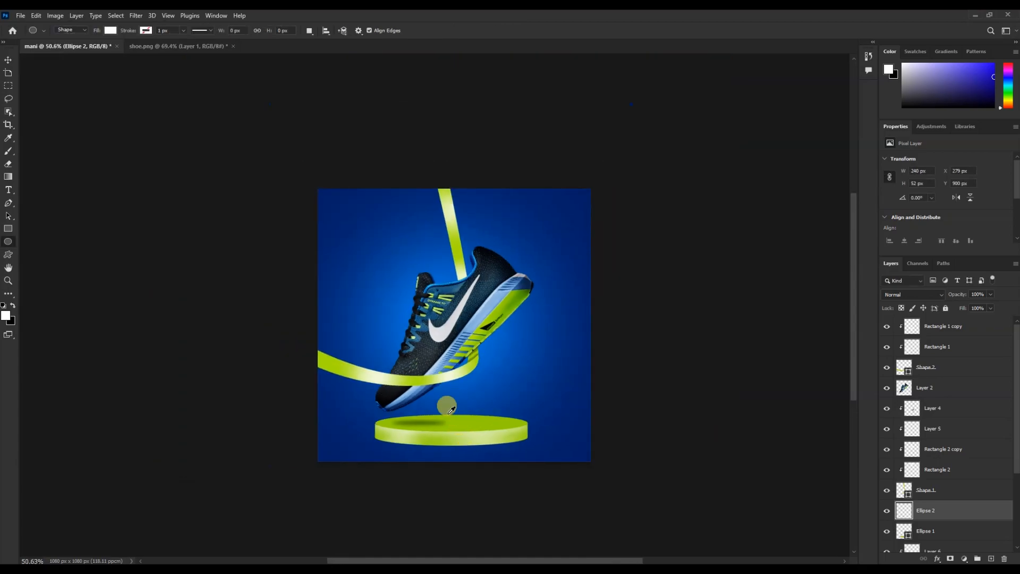
pyautogui.scroll(3, 452, 412)
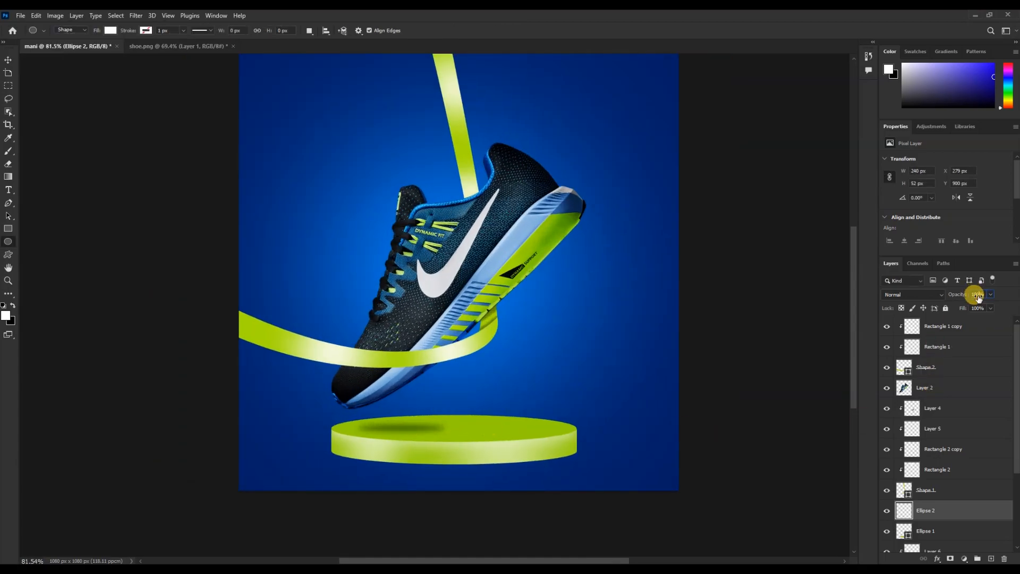
pyautogui.write('75')
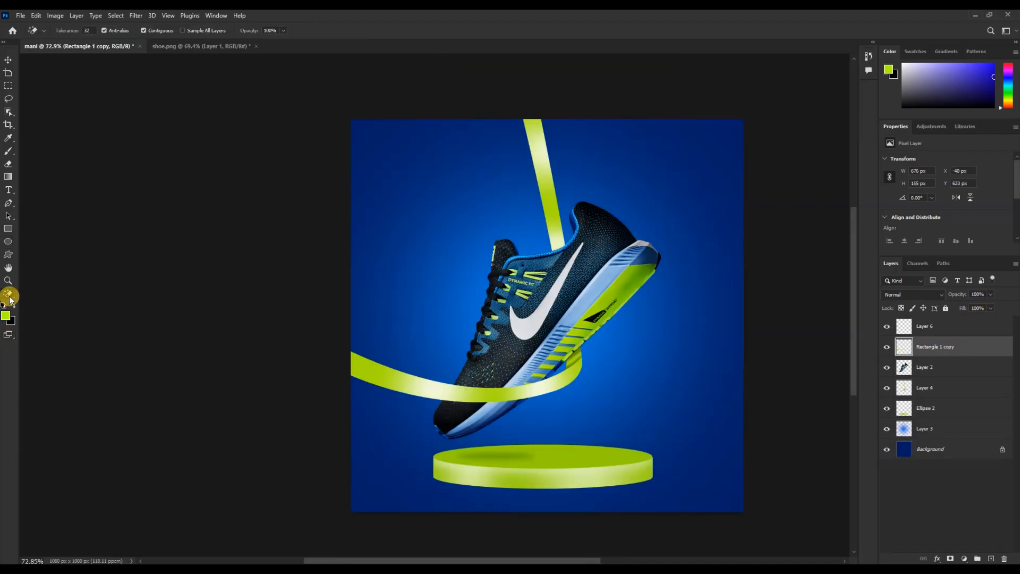
# - Draw a triangle about 580 px tall over the shoe with the Triangle tool and rotate it to about 104°
pyautogui.rightClick(9, 298)
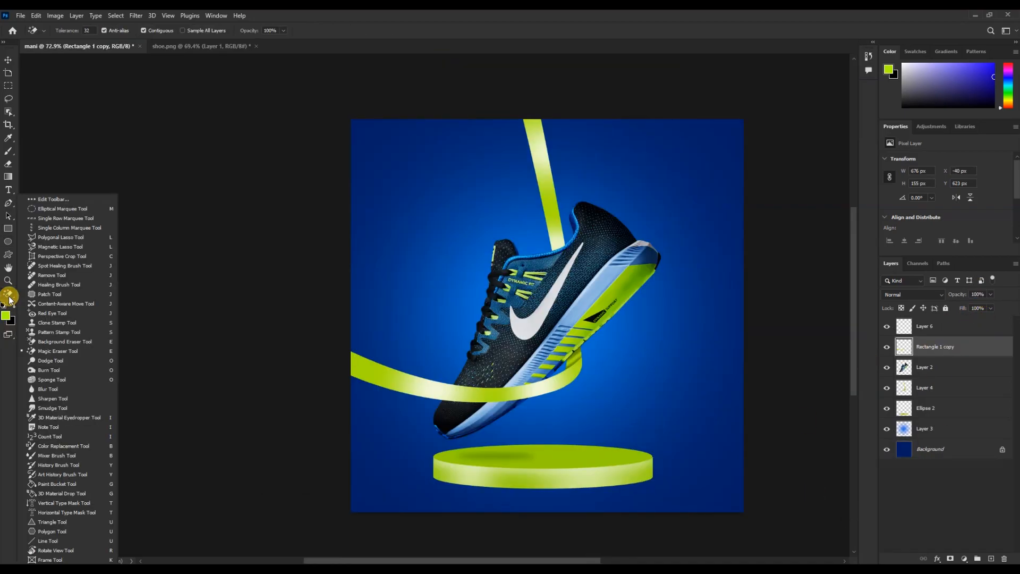
pyautogui.scroll(-4, 67, 510)
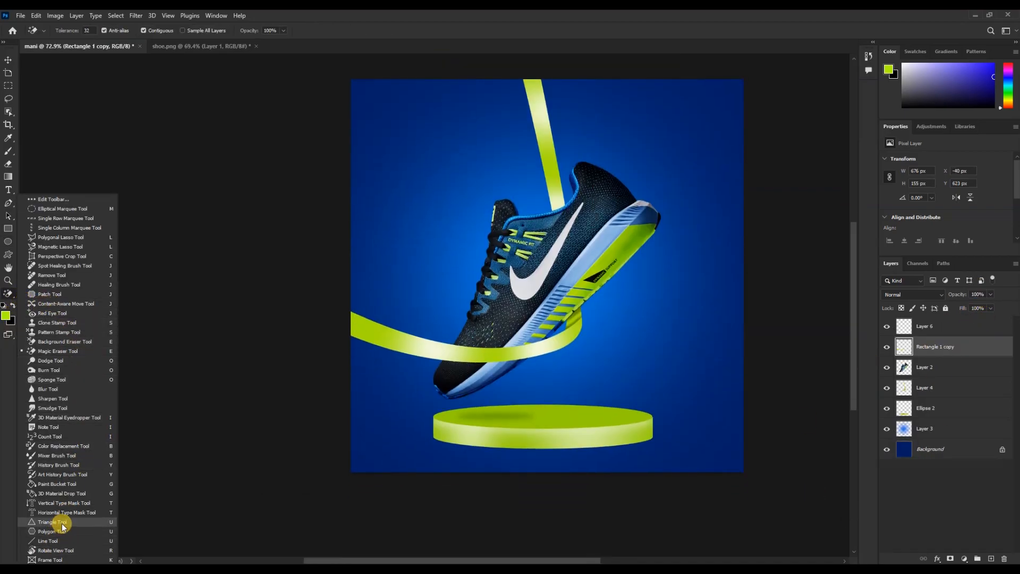
pyautogui.click(63, 525)
pyautogui.moveTo(464, 162); pyautogui.dragTo(663, 373)
pyautogui.moveTo(632, 160)
pyautogui.mouseDown()
pyautogui.moveTo(674, 155)
pyautogui.moveTo(685, 365)
pyautogui.moveTo(660, 405)
pyautogui.moveTo(575, 288)
pyautogui.mouseUp()
pyautogui.press('v')
pyautogui.scroll(-1, 920, 224)
# - Remove the triangle's fill and give it a lime-green stroke 6 px wide
pyautogui.click(916, 221)
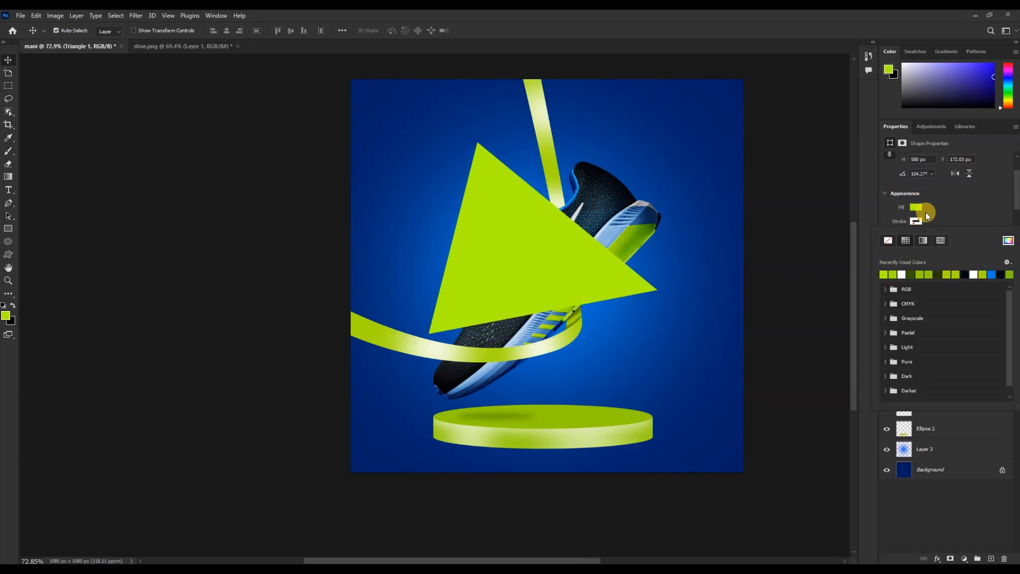
pyautogui.click(918, 207)
pyautogui.click(889, 227)
pyautogui.click(939, 208)
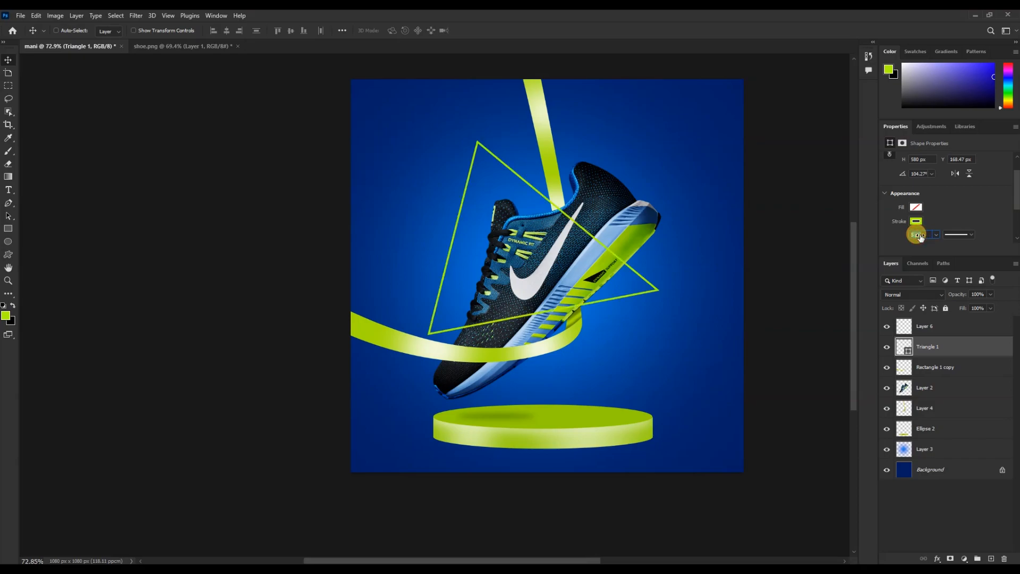
pyautogui.moveTo(916, 234); pyautogui.dragTo(918, 234)
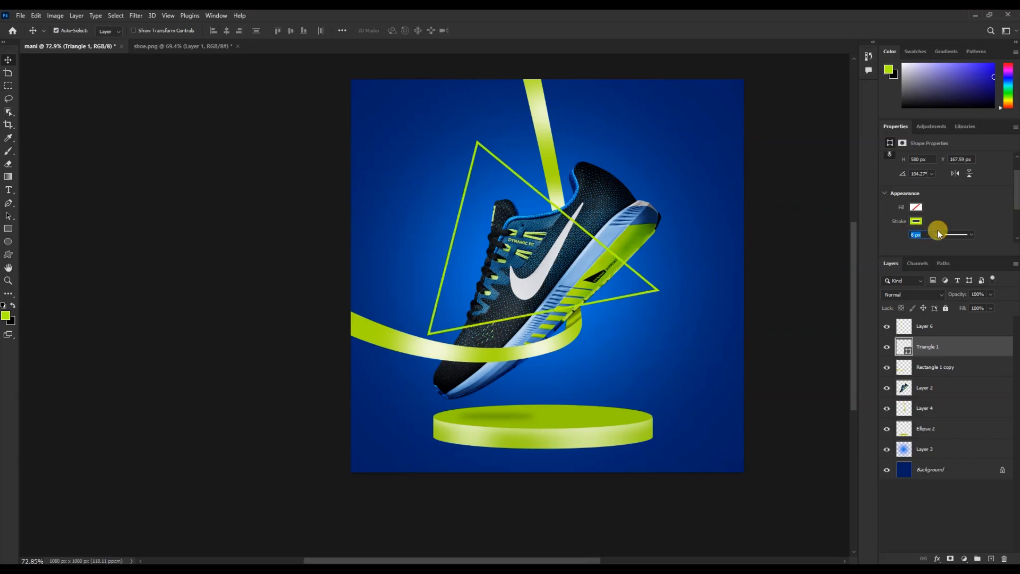
# - Rotate the triangle outline to about 119° and reposition it around the shoe
pyautogui.hotkey('ctrl', 't')
pyautogui.moveTo(669, 126); pyautogui.dragTo(689, 162)
pyautogui.moveTo(591, 246); pyautogui.dragTo(604, 256)
pyautogui.press('Return')
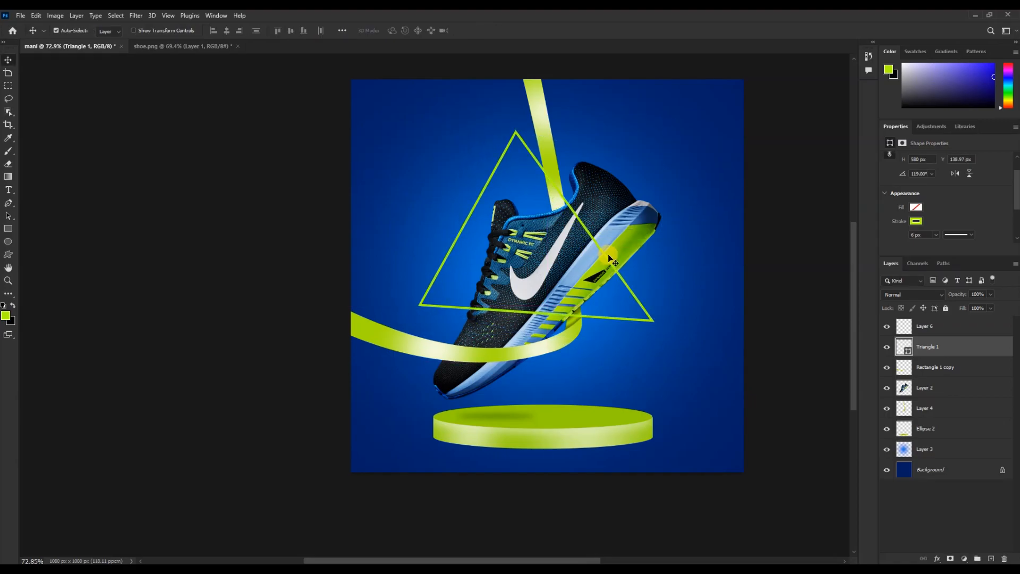
# - Transform the triangle outline around the shoe to about 106% width and 84% height, with −10° rotation and 16° skew
pyautogui.scroll(4, 588, 274)
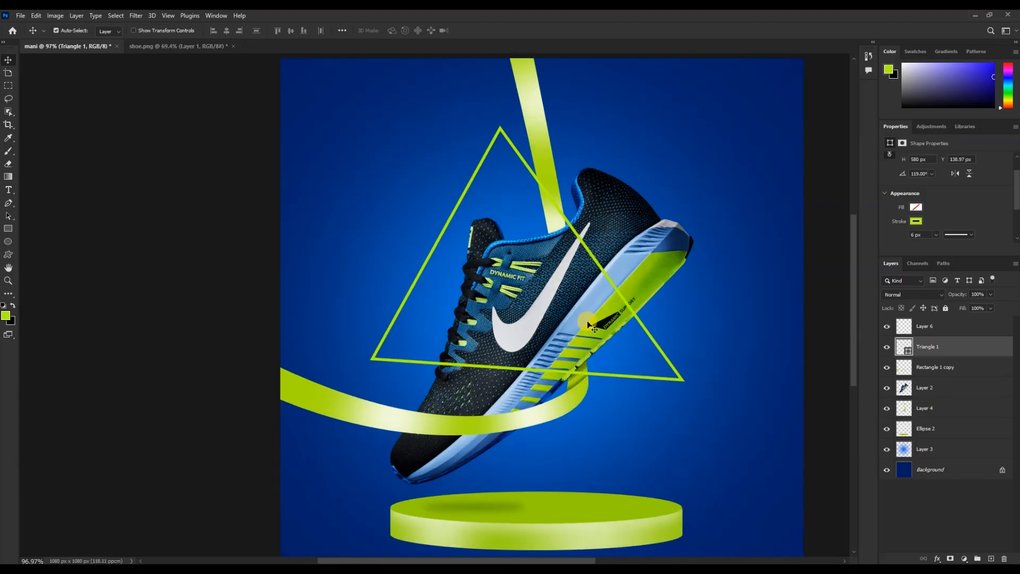
pyautogui.hotkey('ctrl', 't')
pyautogui.moveTo(705, 386); pyautogui.dragTo(733, 403)
pyautogui.moveTo(683, 257); pyautogui.dragTo(717, 254)
pyautogui.scroll(-4, 669, 290)
pyautogui.moveTo(693, 173); pyautogui.dragTo(669, 193)
pyautogui.moveTo(677, 349); pyautogui.dragTo(736, 364)
pyautogui.moveTo(682, 187); pyautogui.dragTo(643, 214)
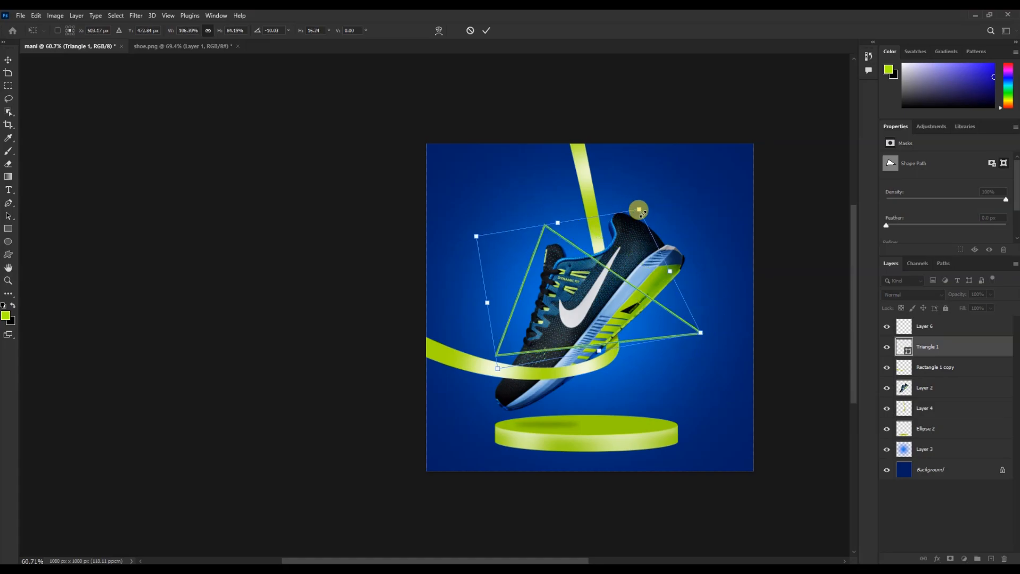
pyautogui.moveTo(556, 285); pyautogui.dragTo(553, 273)
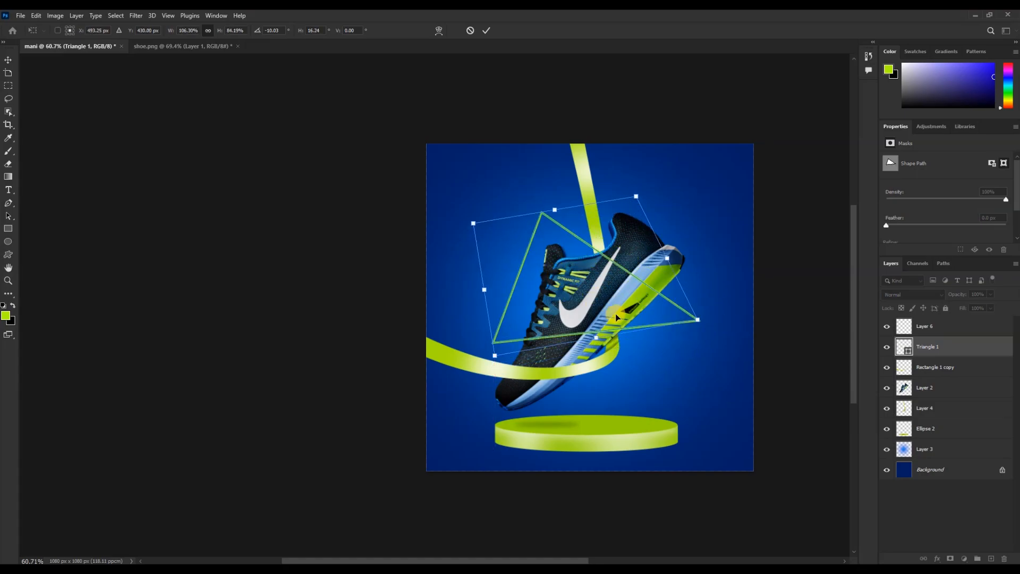
pyautogui.press('Return')
pyautogui.click(481, 219)
pyautogui.scroll(3, 640, 278)
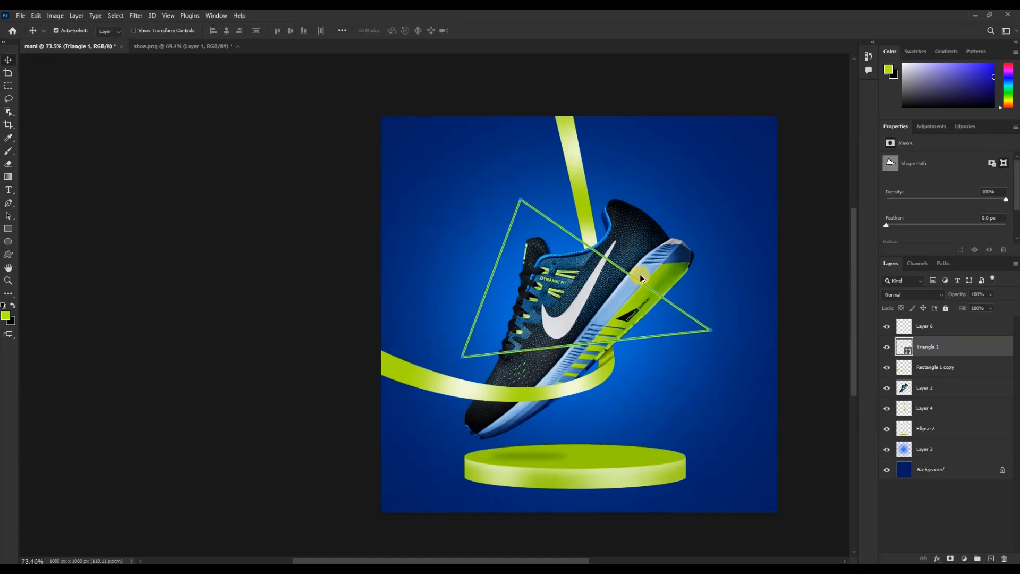
# - Rasterize the triangle layer and erase the section of its upper edge that crosses in front of the shoe and ribbon
pyautogui.press('e')
pyautogui.click(616, 261)
pyautogui.click(467, 219)
pyautogui.rightClick(929, 347)
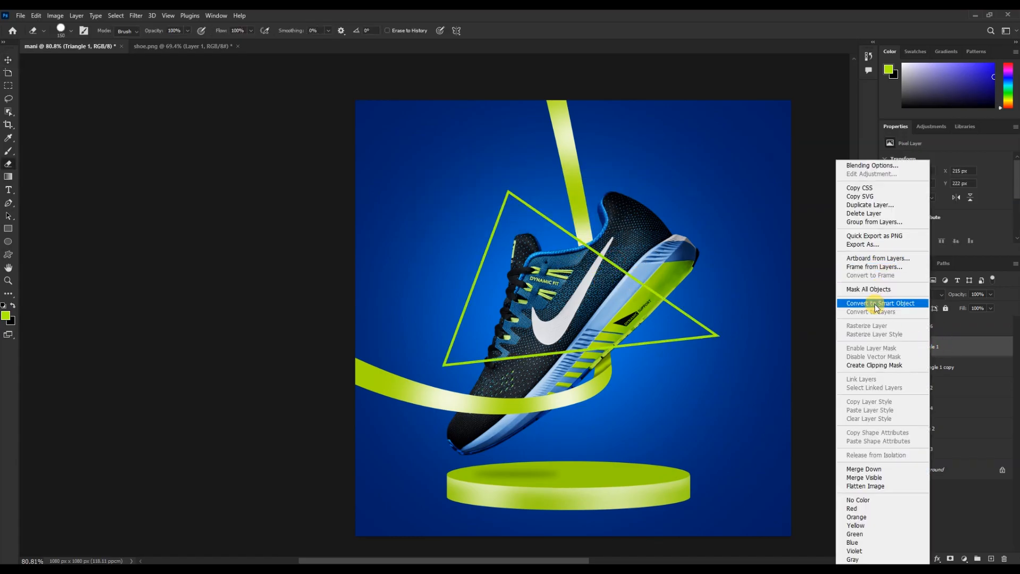
pyautogui.click(641, 277)
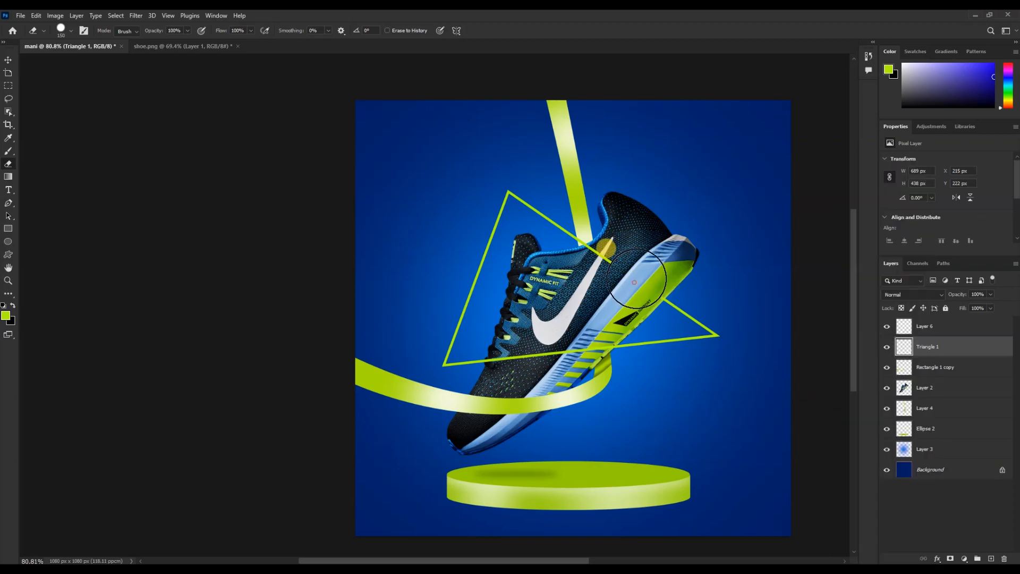
pyautogui.scroll(3, 610, 251)
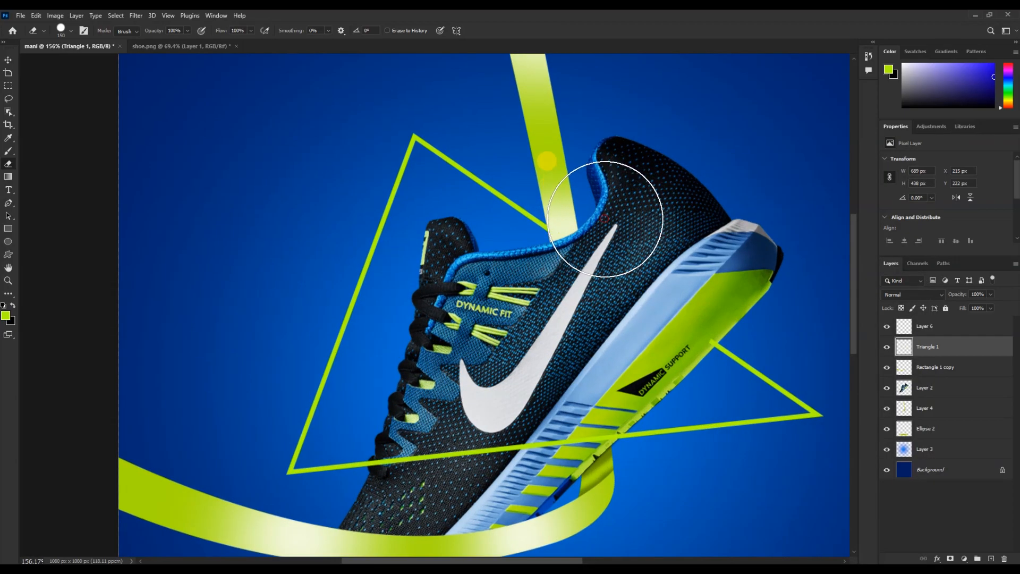
pyautogui.scroll(-1, 673, 298)
pyautogui.scroll(-5, 673, 297)
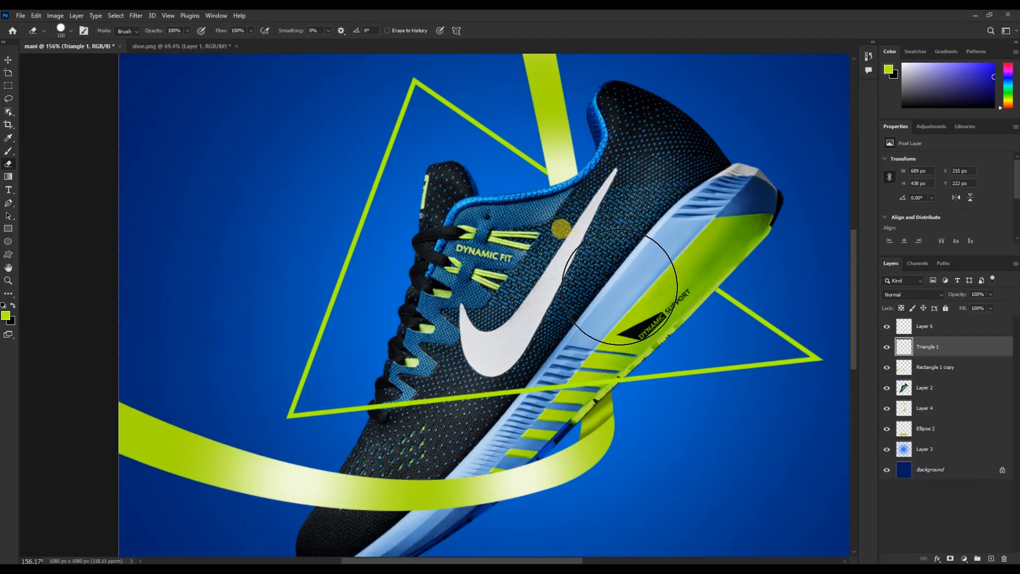
pyautogui.scroll(2, 586, 272)
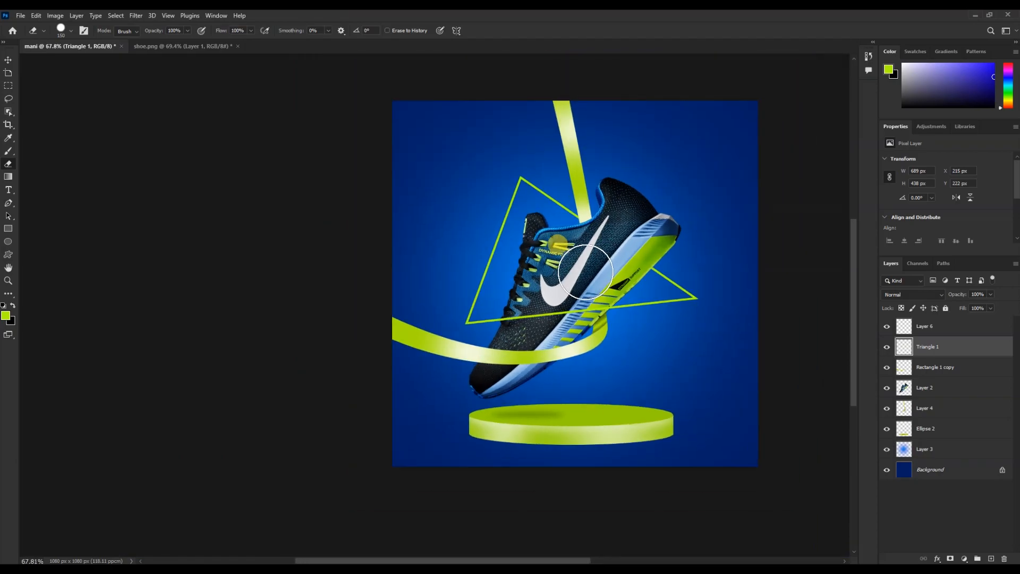
# - Add an outer glow to the triangle layer and set the glow colour to bright lime green (#c6ff13)
pyautogui.press('v')
pyautogui.click(938, 557)
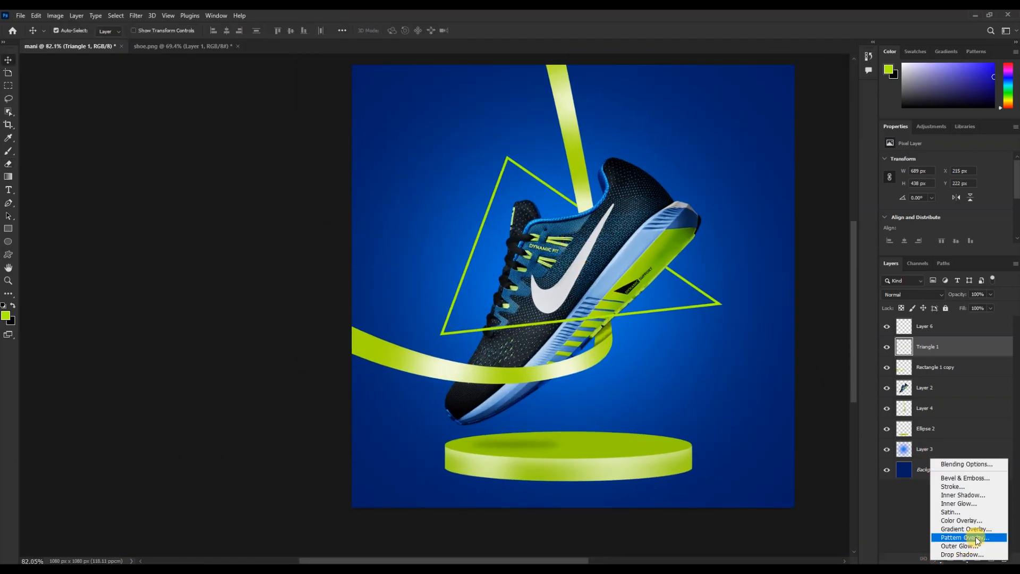
pyautogui.click(951, 527)
pyautogui.moveTo(330, 189)
pyautogui.mouseDown()
pyautogui.moveTo(284, 173)
pyautogui.moveTo(914, 64)
pyautogui.moveTo(915, 90)
pyautogui.moveTo(794, 208)
pyautogui.mouseUp()
pyautogui.moveTo(310, 210); pyautogui.dragTo(117, 219)
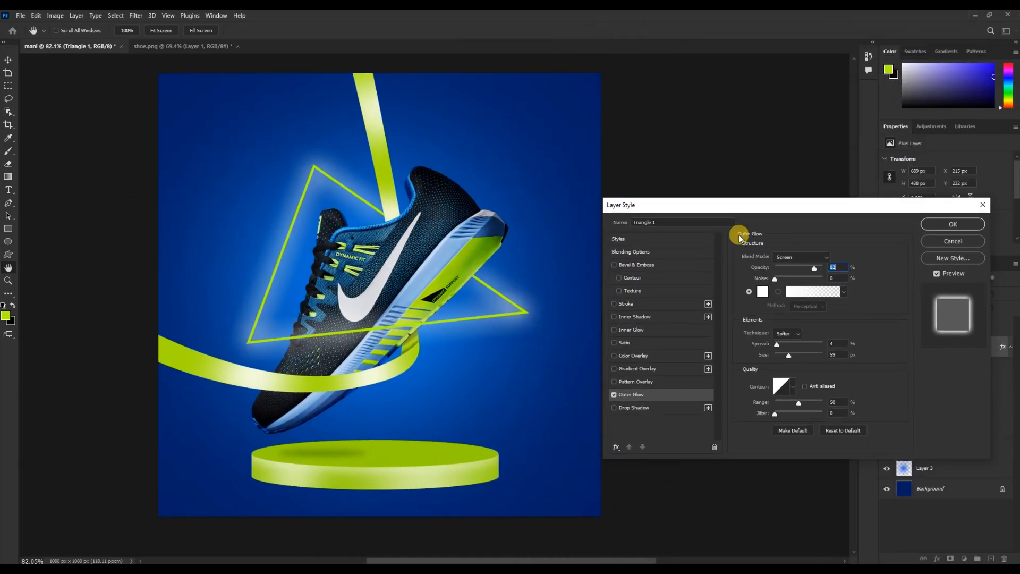
pyautogui.click(762, 293)
pyautogui.click(378, 176)
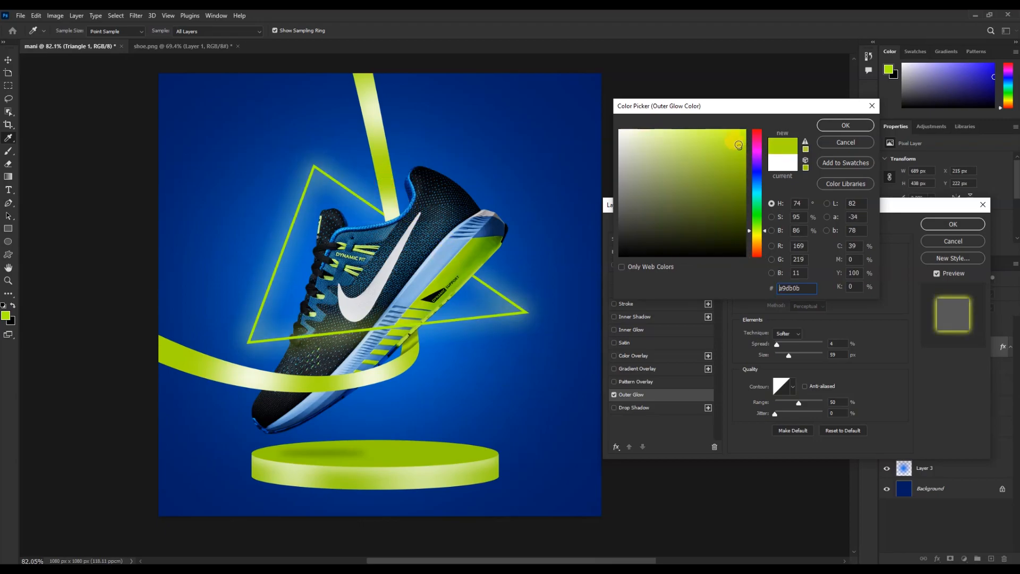
pyautogui.click(839, 127)
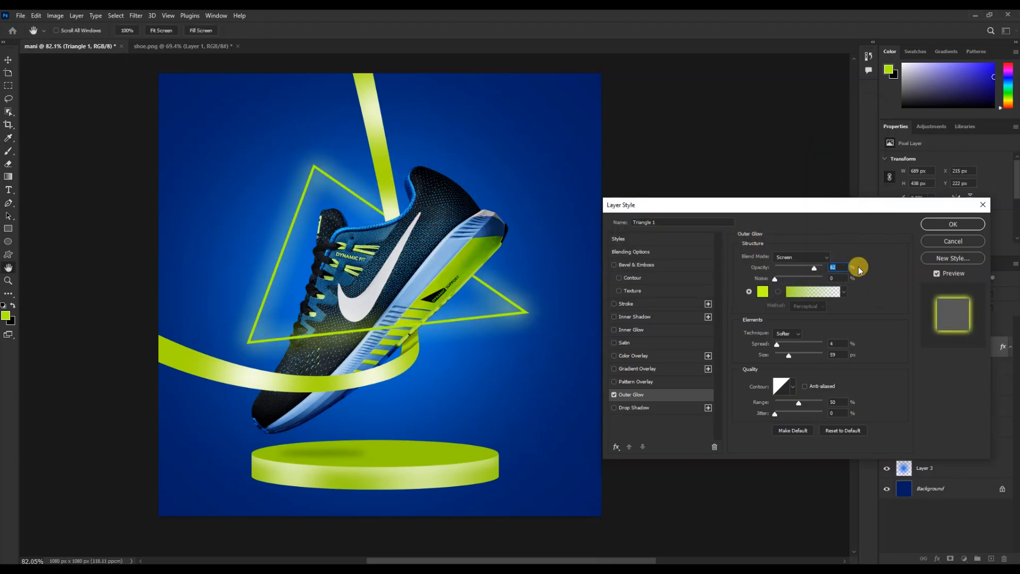
# - Set the triangle's outer glow to 3% spread and 35 px size, keep its lime colour, and apply the layer style
pyautogui.moveTo(776, 345); pyautogui.dragTo(783, 356)
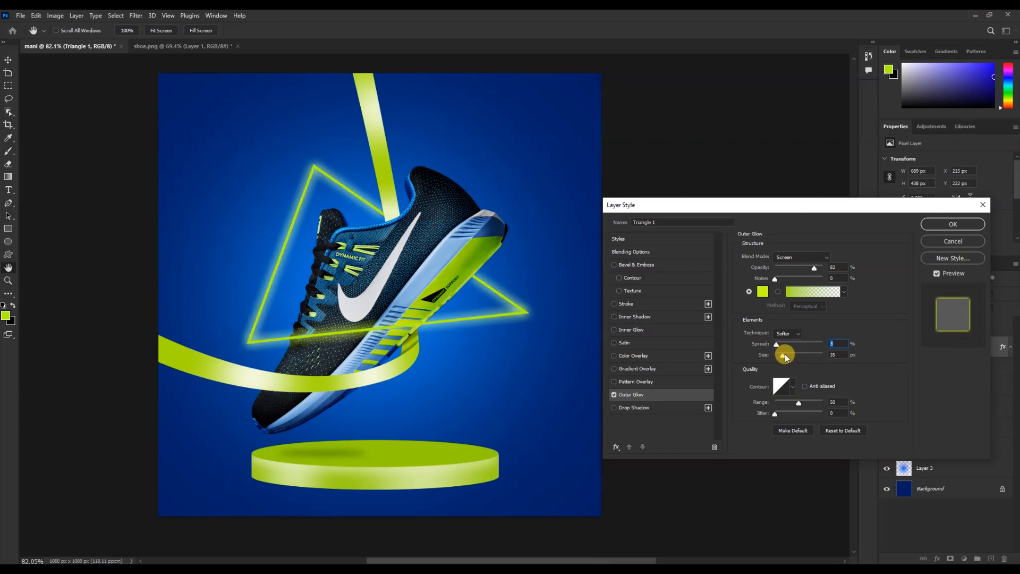
pyautogui.click(762, 299)
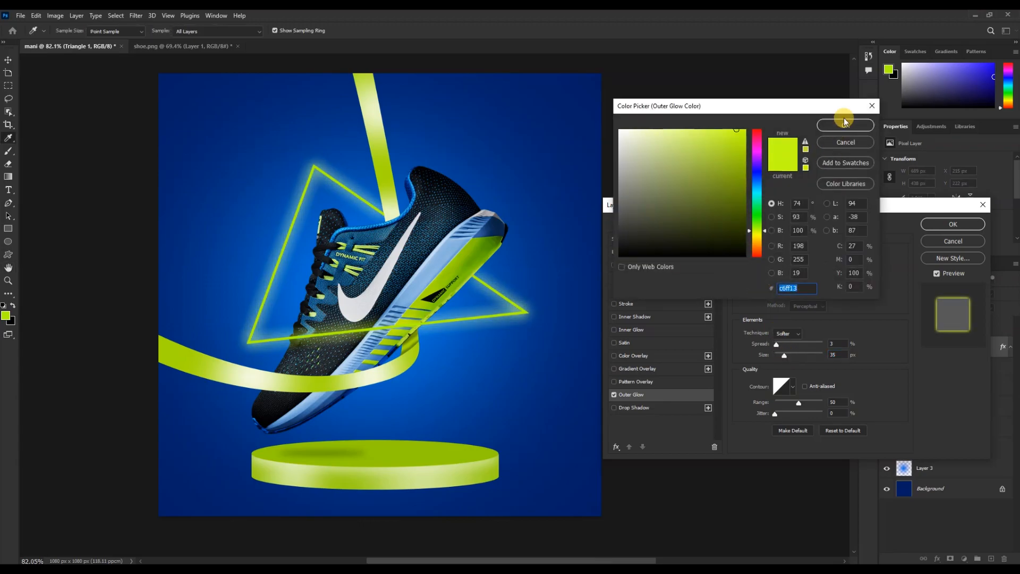
pyautogui.click(843, 118)
pyautogui.click(951, 223)
pyautogui.scroll(-6, 441, 296)
pyautogui.scroll(3, 375, 260)
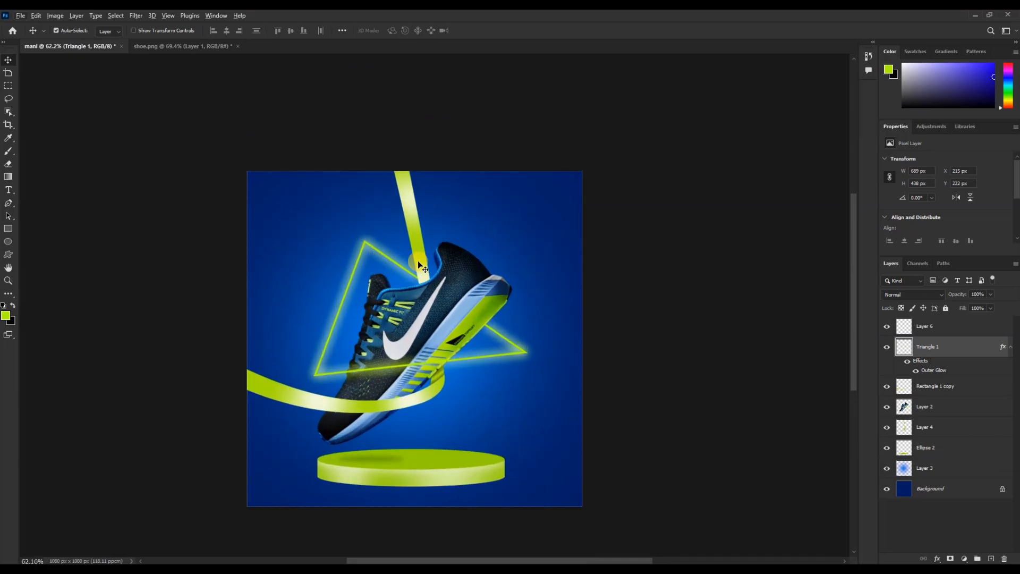
# - Duplicate the glowing triangle into two overlapping copies across the poster's upper-right corner, resized to about 429 × 314 px and rotated
pyautogui.moveTo(394, 260); pyautogui.dragTo(516, 189)
pyautogui.hotkey('ctrl', 'z')
pyautogui.keyDown('alt'); pyautogui.moveTo(400, 236); pyautogui.dragTo(583, 136); pyautogui.keyUp('alt')
pyautogui.hotkey('ctrl', 't')
pyautogui.moveTo(724, 266); pyautogui.dragTo(645, 182)
pyautogui.moveTo(553, 205); pyautogui.dragTo(529, 158)
pyautogui.press('Return')
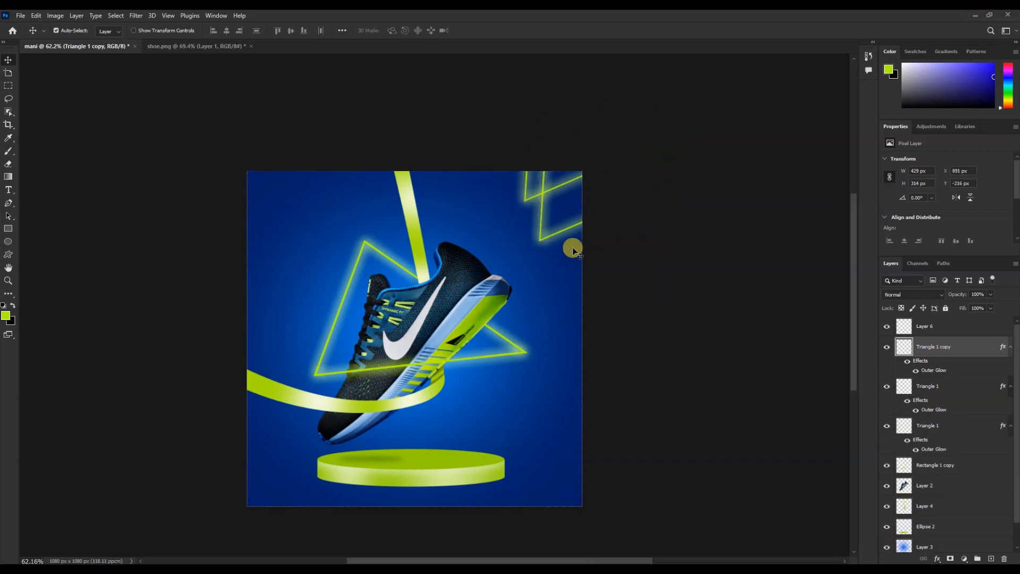
# - Draw a triangle about 134 × 126 px near the poster's upper-left corner, with no fill and a 4 px lime-green stroke
pyautogui.click(10, 294)
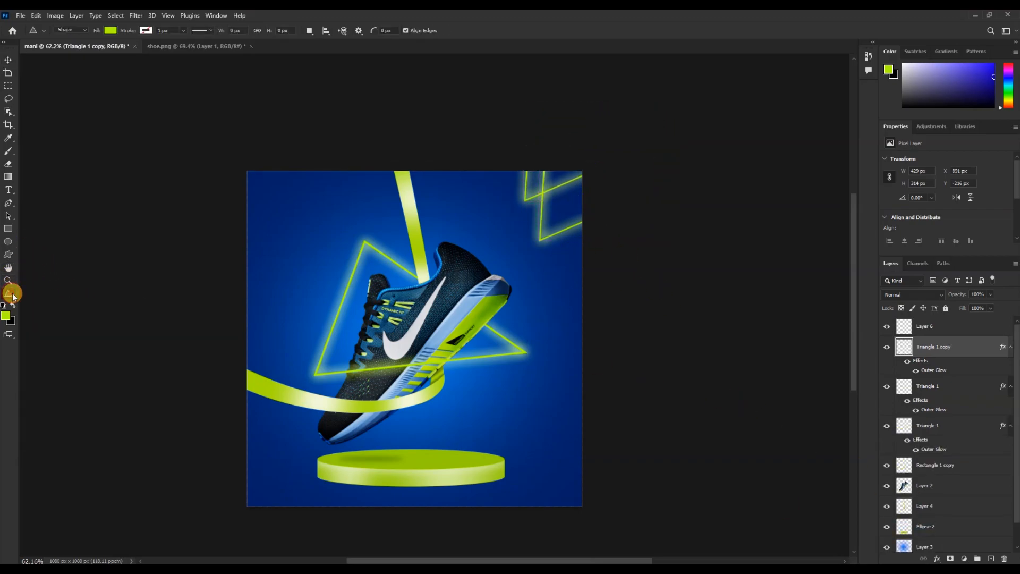
pyautogui.moveTo(325, 206); pyautogui.dragTo(284, 245)
pyautogui.click(916, 232)
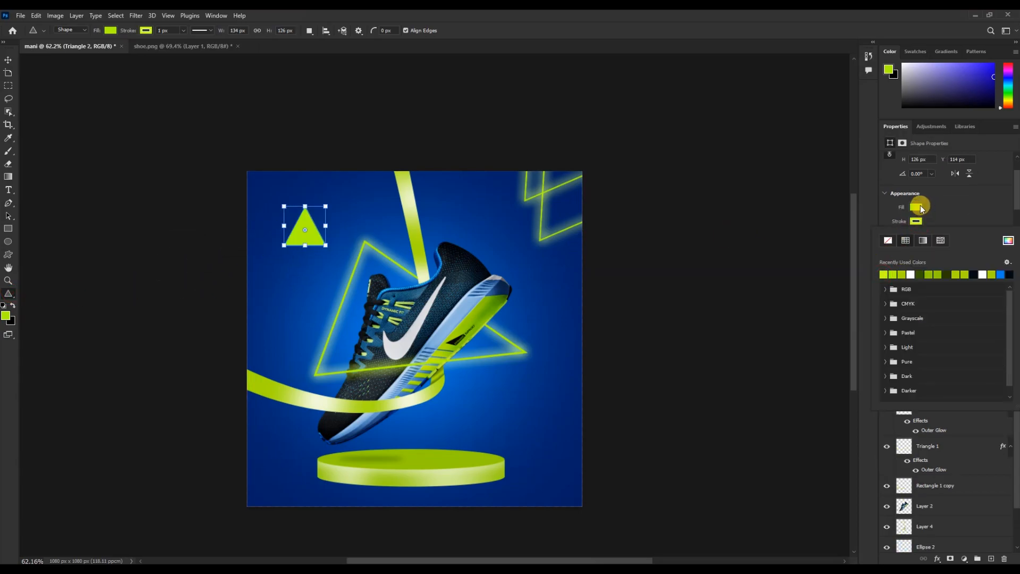
pyautogui.click(888, 230)
pyautogui.click(980, 190)
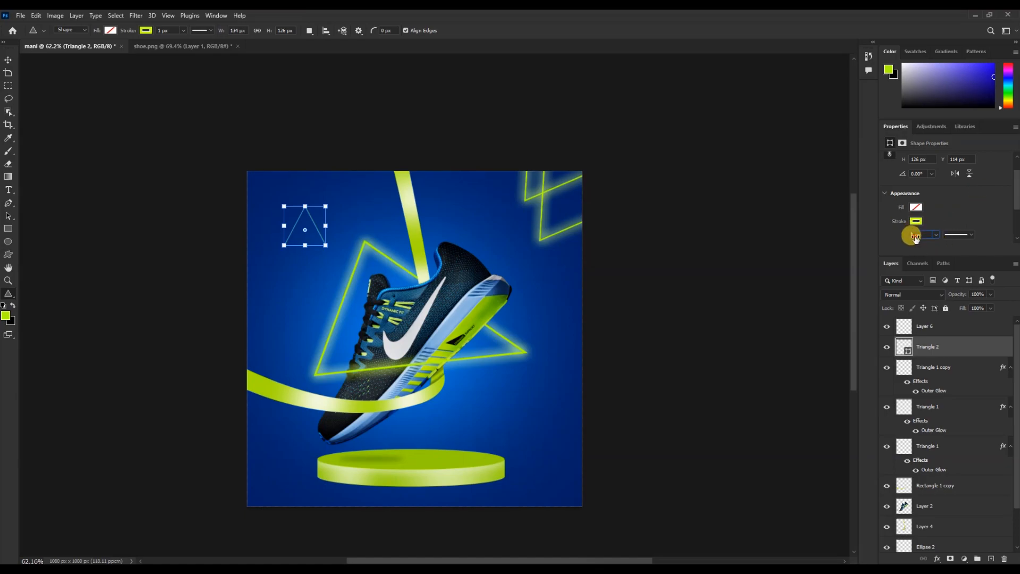
# - Shrink the new triangle to about 60 × 56 px, rotate it to about 33°, and move it closer to the poster's top edge
pyautogui.moveTo(325, 206); pyautogui.dragTo(313, 218)
pyautogui.moveTo(320, 226); pyautogui.dragTo(303, 230)
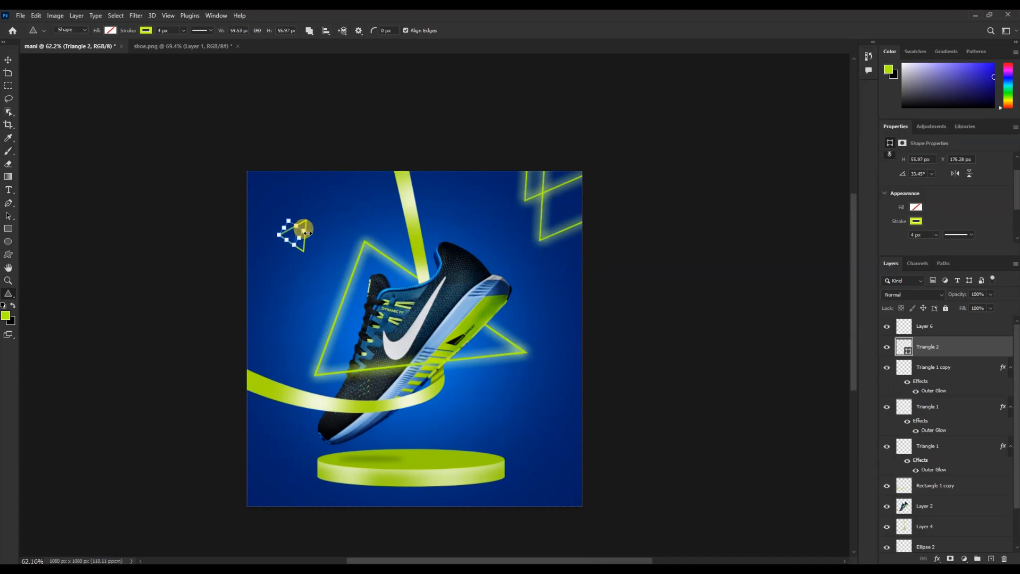
pyautogui.click(6, 60)
pyautogui.scroll(2, 279, 295)
pyautogui.click(340, 288)
pyautogui.hotkey('ctrl', 't')
pyautogui.press('Escape')
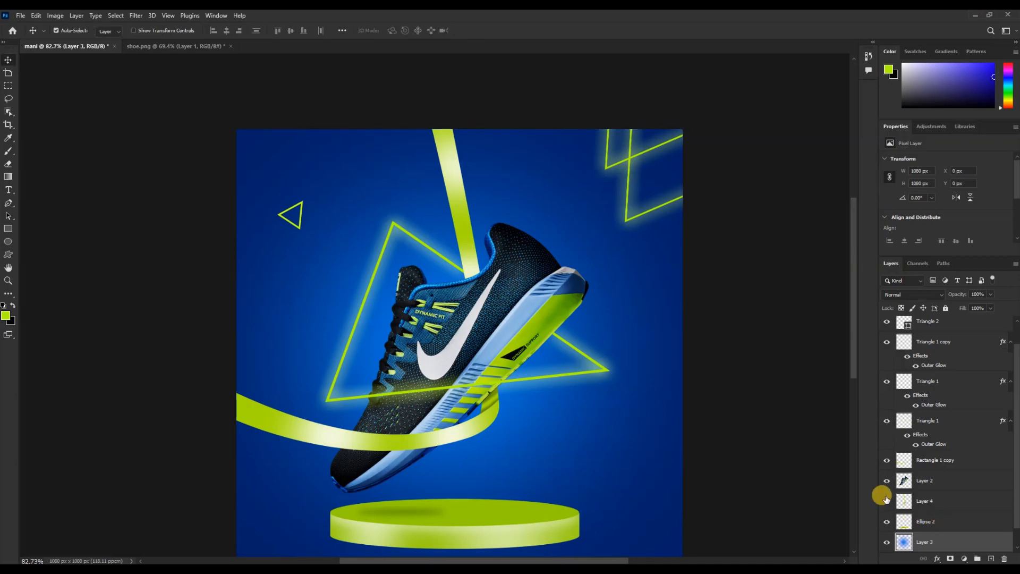
pyautogui.moveTo(301, 202); pyautogui.dragTo(297, 159)
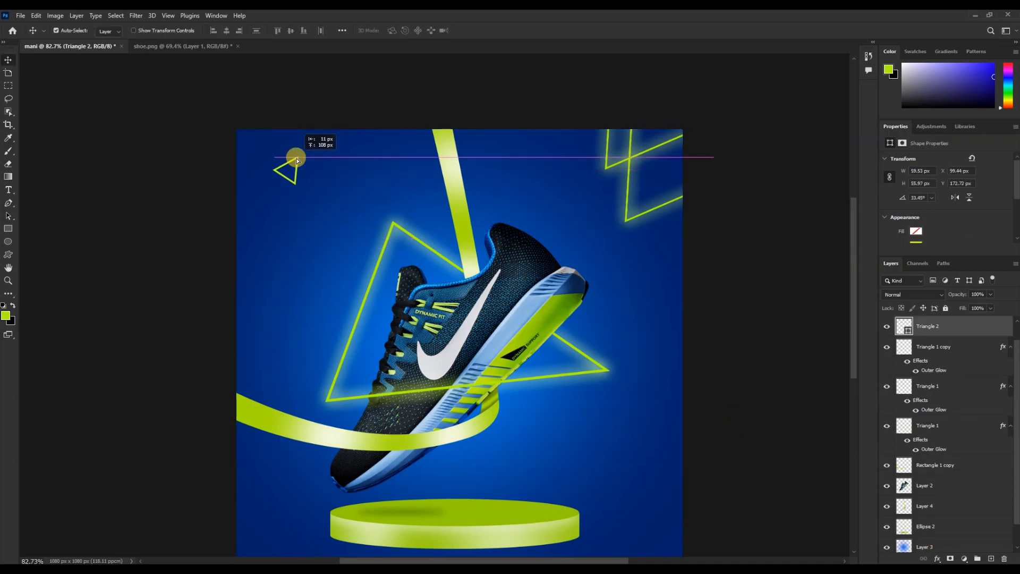
# - Merge the blue glow layer (Layer 3) into the Background layer
pyautogui.keyDown('shift'); pyautogui.click(296, 190); pyautogui.keyUp('shift')
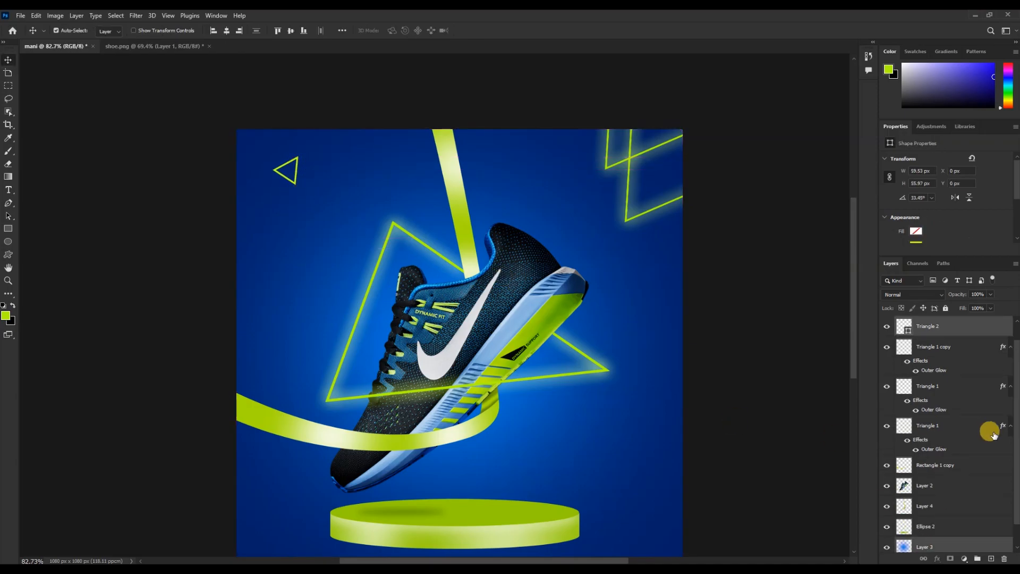
pyautogui.scroll(-2, 992, 435)
pyautogui.keyDown('shift'); pyautogui.click(950, 545); pyautogui.keyUp('shift')
pyautogui.hotkey('ctrl', 'e')
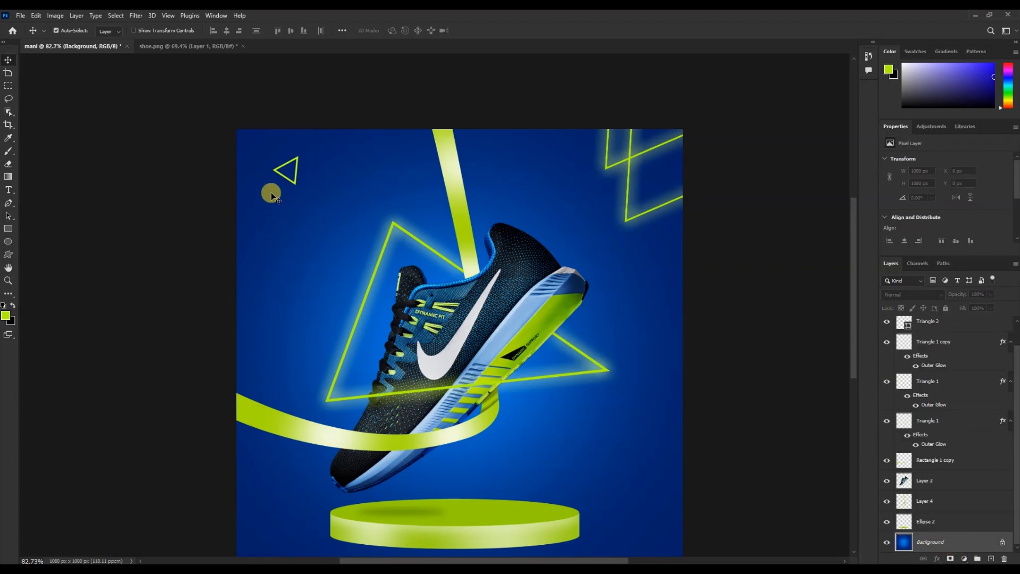
# - Duplicate the small triangle just beside the original, scaling the copy to about 64% and rotating it about −30°
pyautogui.click(299, 161)
pyautogui.moveTo(298, 160)
pyautogui.mouseDown()
pyautogui.moveTo(399, 138)
pyautogui.moveTo(385, 123)
pyautogui.moveTo(303, 165)
pyautogui.moveTo(310, 157)
pyautogui.mouseUp()
pyautogui.hotkey('ctrl', 't')
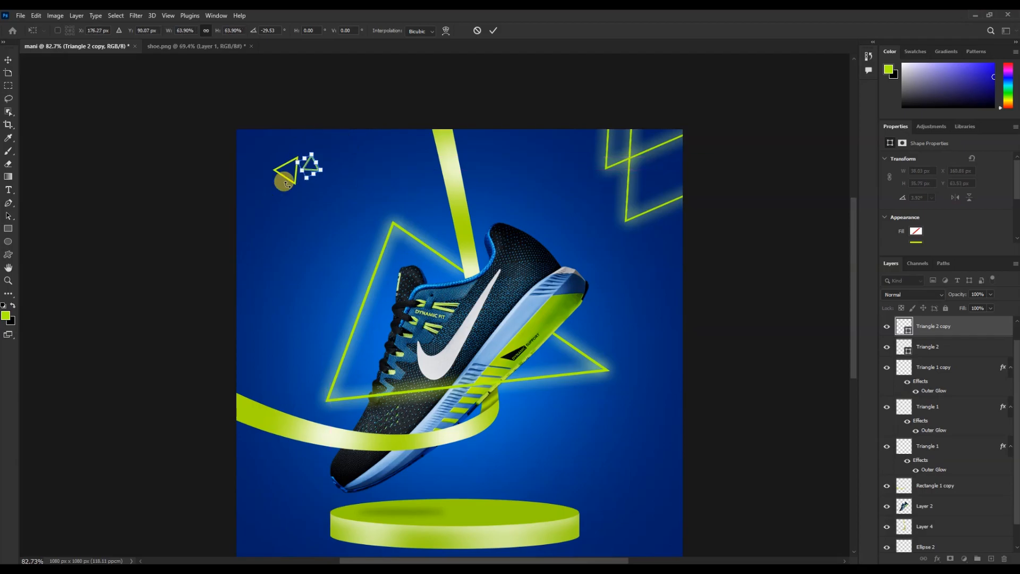
pyautogui.press('Return')
# - Copy both small triangles to the poster's lower-right edge, enlarge the copies to about 175% and rotate them about −32°
pyautogui.keyDown('shift'); pyautogui.click(296, 160); pyautogui.keyUp('shift')
pyautogui.scroll(-1, 294, 159)
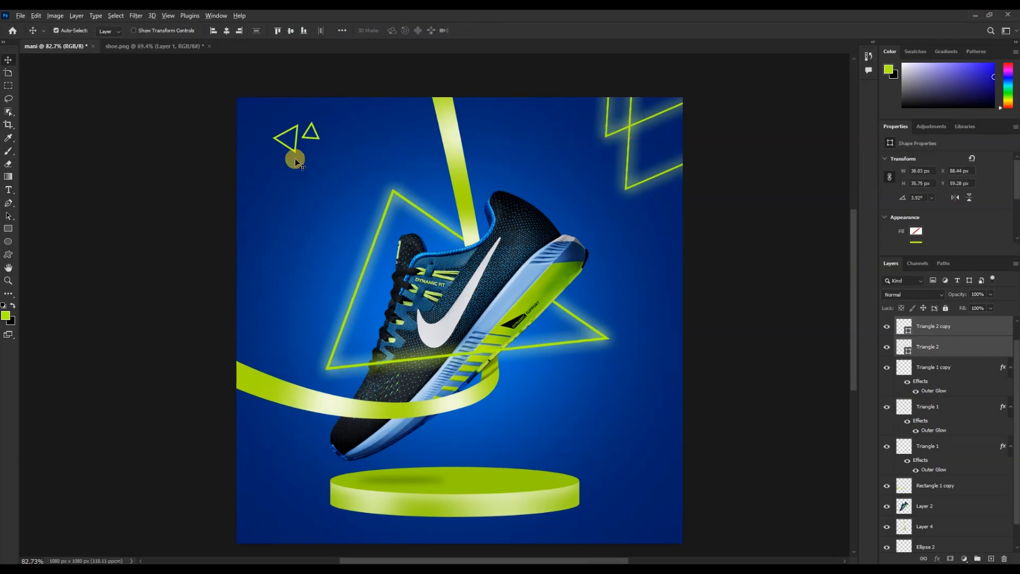
pyautogui.hscroll(1, 294, 159)
pyautogui.scroll(-1, 295, 159)
pyautogui.moveTo(268, 132); pyautogui.dragTo(637, 355)
pyautogui.hotkey('ctrl', 't')
pyautogui.moveTo(599, 400); pyautogui.dragTo(584, 411)
pyautogui.moveTo(565, 455); pyautogui.dragTo(579, 440)
pyautogui.moveTo(650, 425); pyautogui.dragTo(600, 409)
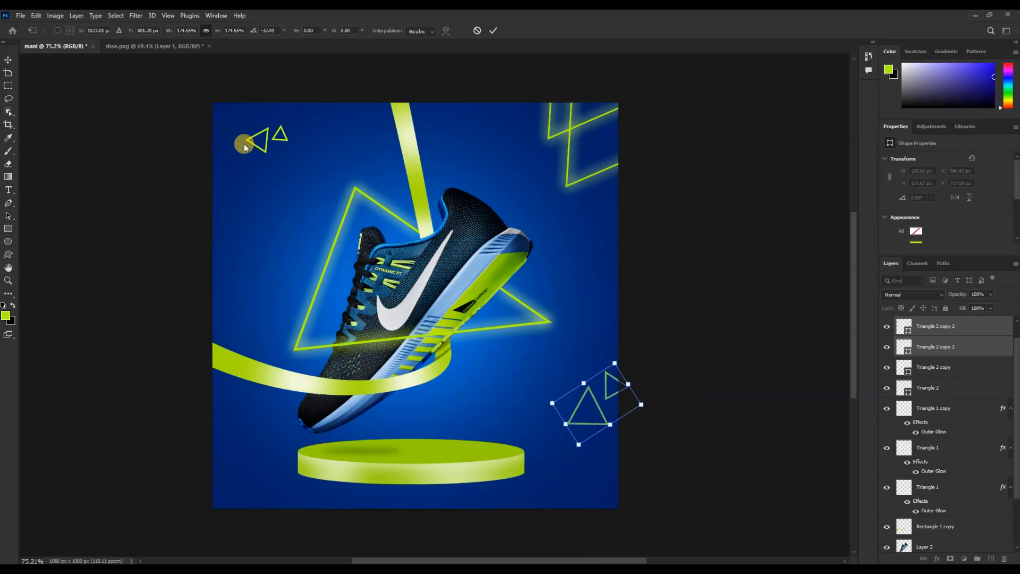
pyautogui.click(244, 147)
# - Merge the two copied triangles at the lower-right edge into one layer and apply Gaussian Blur to it
pyautogui.click(136, 15)
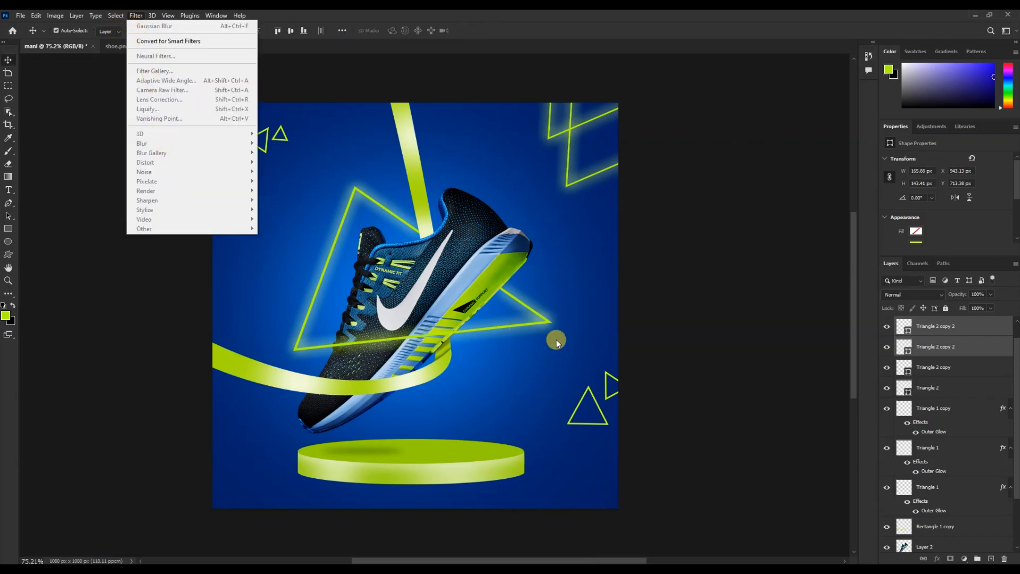
pyautogui.click(985, 341)
pyautogui.hotkey('ctrl', 'e')
pyautogui.click(136, 16)
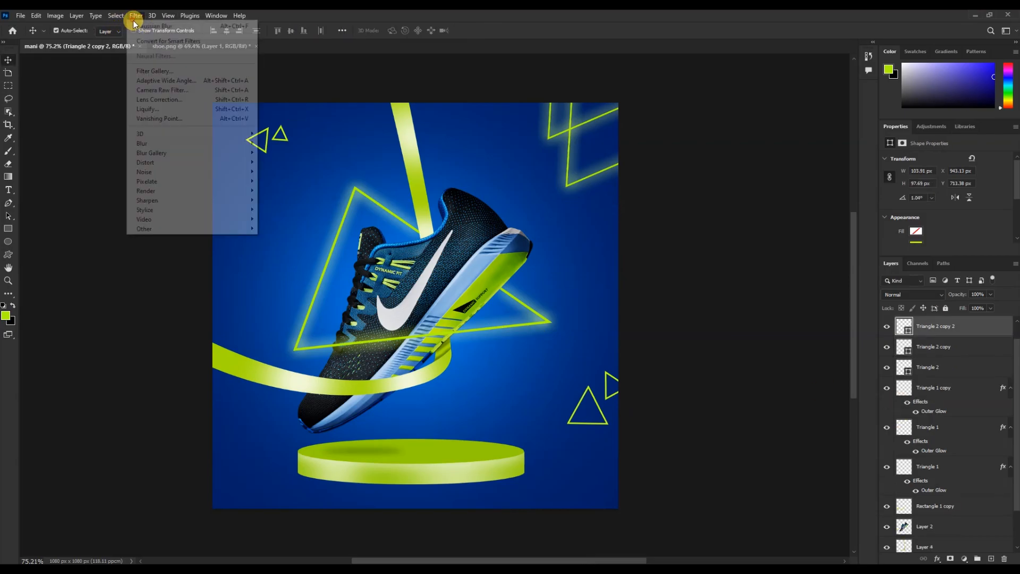
pyautogui.click(160, 26)
# - Scale the blurred triangle pair to about 150%, rotate it about 16°, and place a copy in the poster's lower-left corner
pyautogui.hotkey('ctrl', 't')
pyautogui.moveTo(626, 365); pyautogui.dragTo(664, 330)
pyautogui.moveTo(560, 424); pyautogui.dragTo(524, 467)
pyautogui.moveTo(692, 339); pyautogui.dragTo(304, 449)
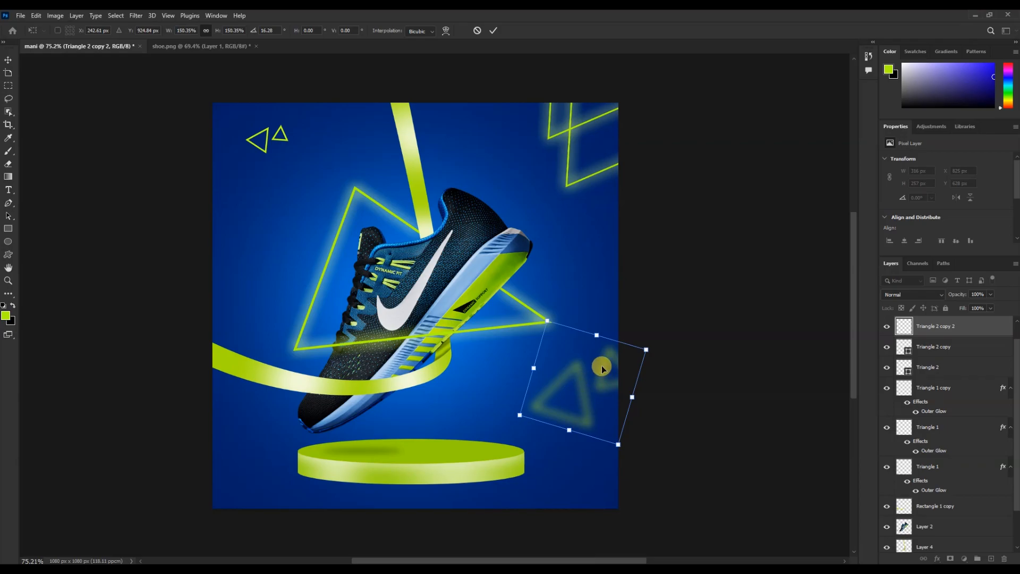
pyautogui.press('Return')
pyautogui.moveTo(593, 382); pyautogui.dragTo(251, 487)
# - Merge the two small sharp triangles near the poster's upper-left corner into one layer
pyautogui.click(275, 139)
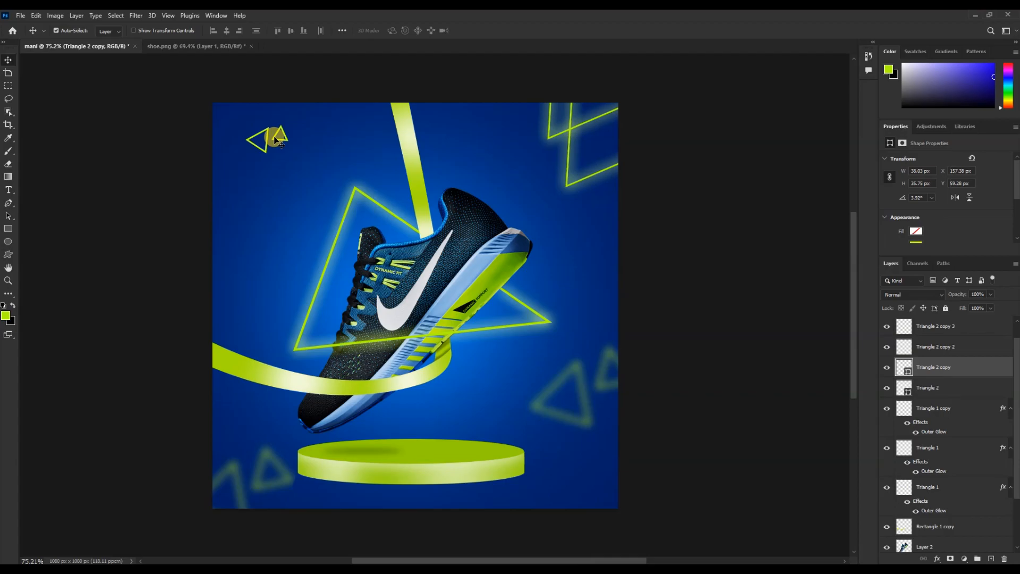
pyautogui.click(886, 327)
pyautogui.keyDown('ctrl'); pyautogui.click(956, 387); pyautogui.keyUp('ctrl')
pyautogui.hotkey('ctrl', 'e')
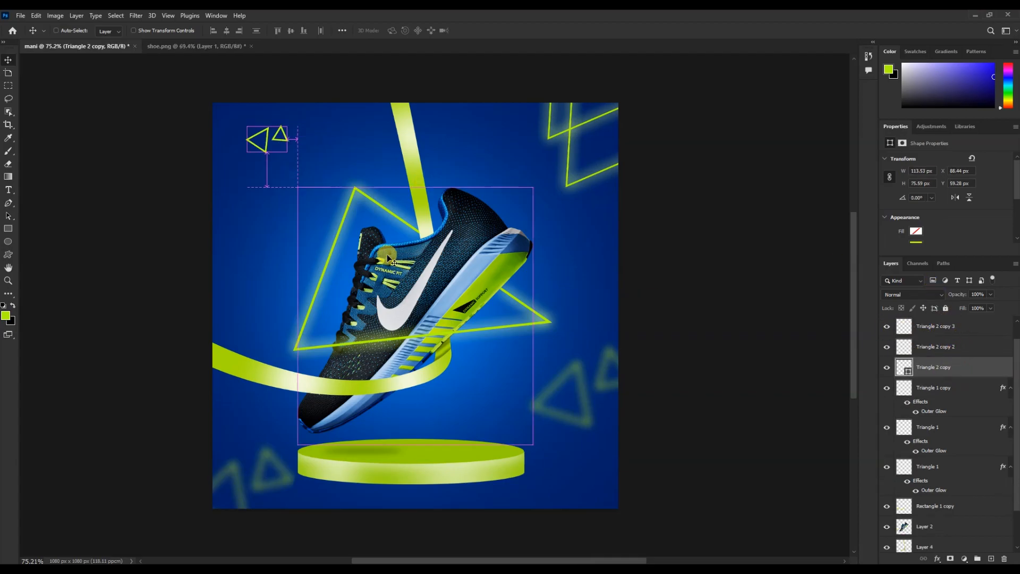
# - Place a copy of the small triangle pair to the right of the shoe's heel and rotate it
pyautogui.hotkey('ctrl', 'v')
pyautogui.moveTo(575, 267); pyautogui.dragTo(572, 245)
pyautogui.hotkey('ctrl', 't')
pyautogui.press('Return')
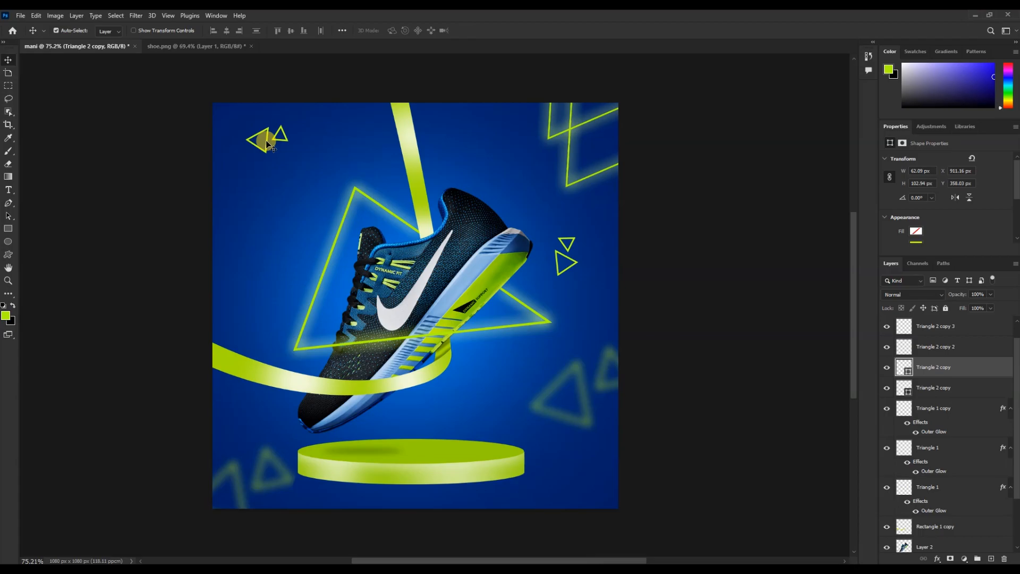
# - Move the original small triangle pair from the upper-left area to the left of the shoe and rotate it
pyautogui.click(271, 137)
pyautogui.moveTo(269, 136); pyautogui.dragTo(274, 287)
pyautogui.hotkey('ctrl', 't')
pyautogui.moveTo(307, 257); pyautogui.dragTo(292, 219)
pyautogui.press('Return')
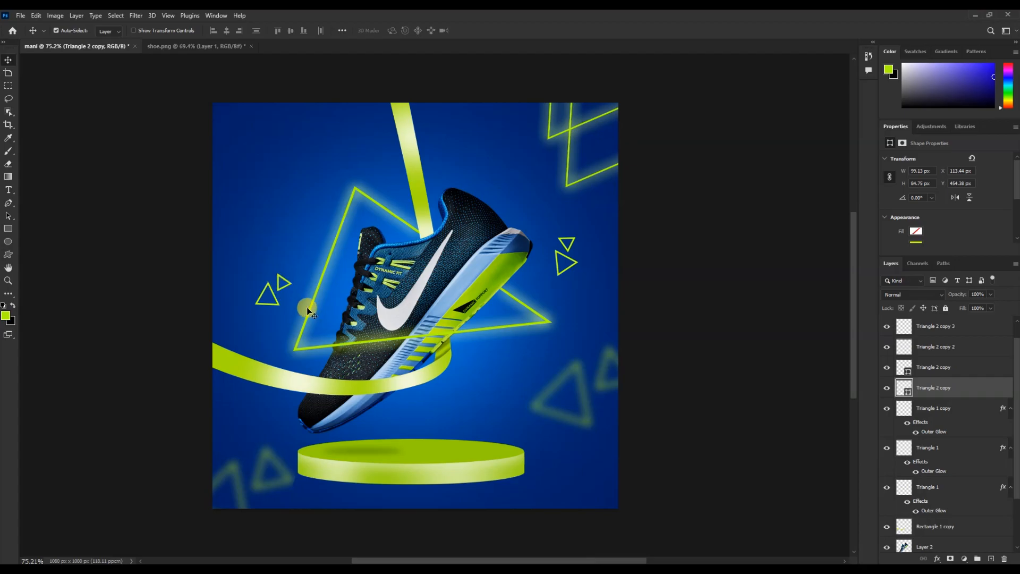
# - Position the faint second SALE text close beneath the first one, at the poster's lower right
pyautogui.scroll(-3, 690, 413)
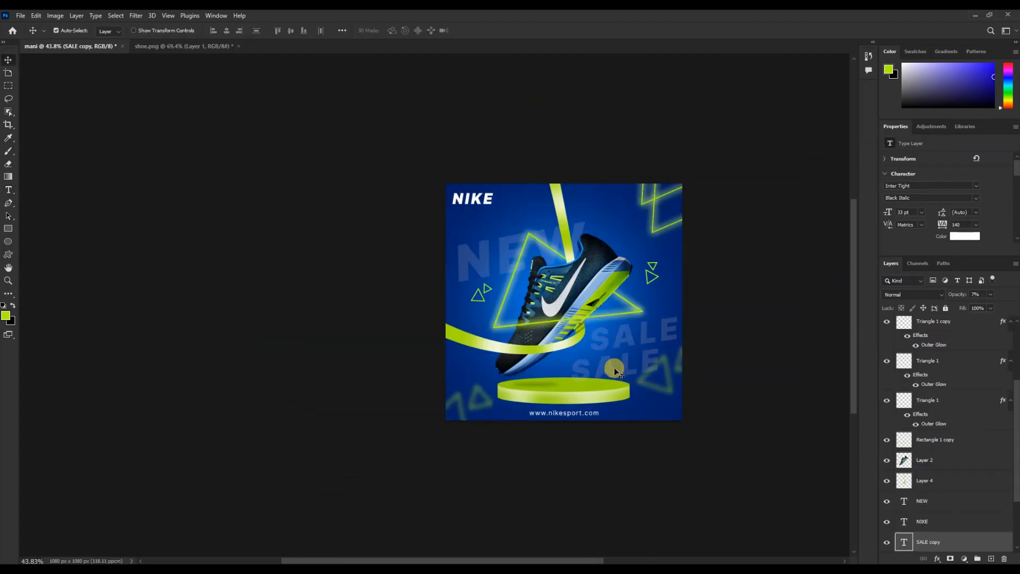
pyautogui.moveTo(218, 27); pyautogui.dragTo(223, 29)
pyautogui.moveTo(613, 375); pyautogui.dragTo(631, 359)
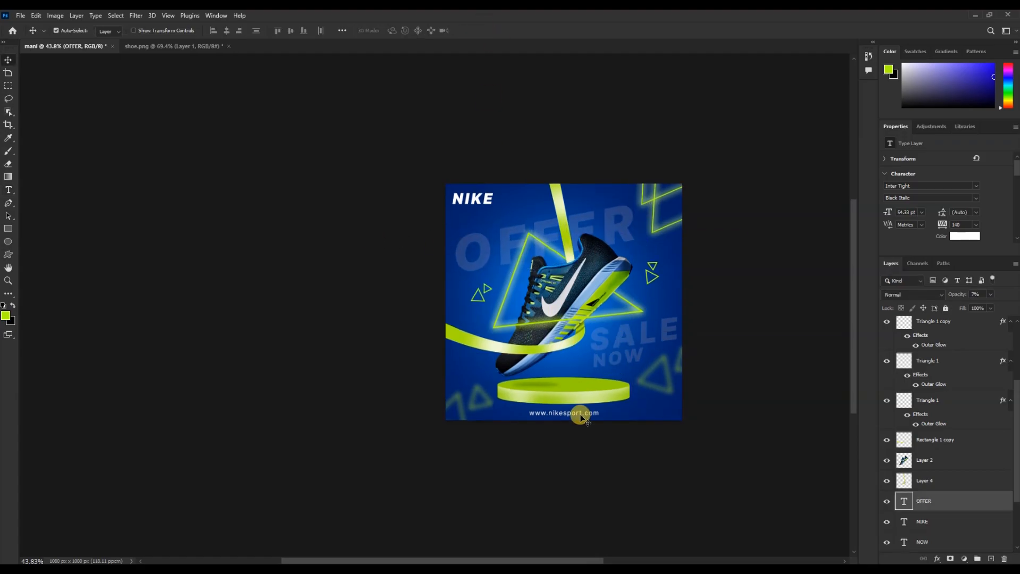
# - Draw a curved swoosh beneath the NIKE text with the Pen tool, convert the path to a shape, and fill it white
pyautogui.click(406, 208)
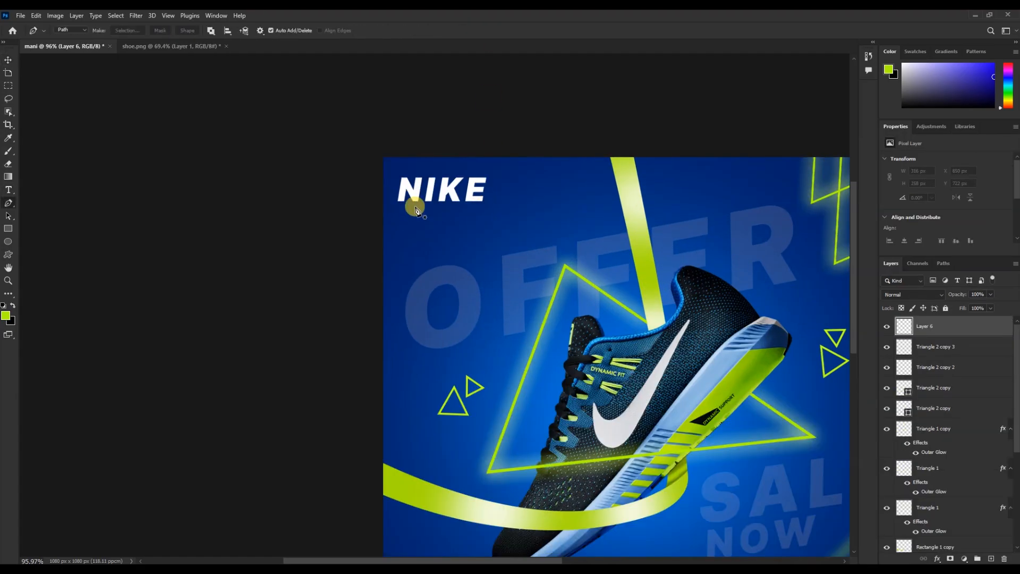
pyautogui.moveTo(501, 204); pyautogui.dragTo(624, 156)
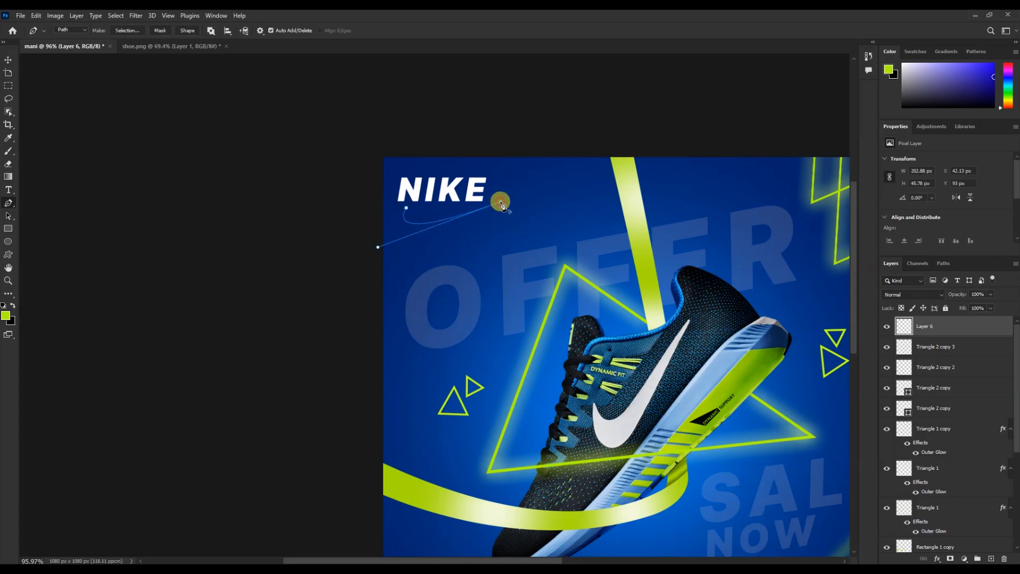
pyautogui.click(188, 30)
pyautogui.doubleClick(907, 329)
pyautogui.click(618, 119)
pyautogui.click(849, 118)
pyautogui.scroll(-5, 415, 226)
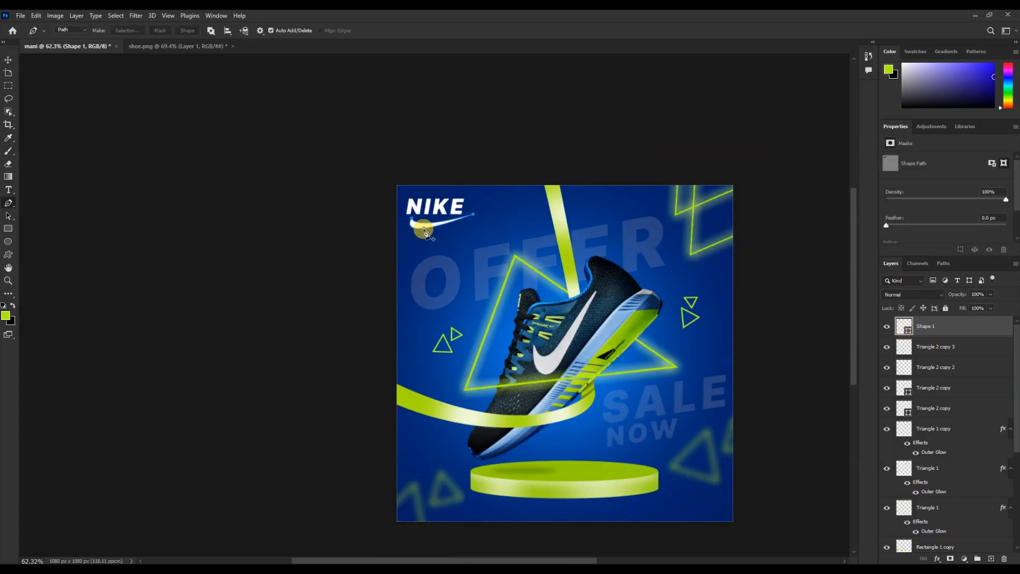
# - Resize and reposition the white swoosh to fit beneath the NIKE text
pyautogui.scroll(7, 437, 213)
pyautogui.hotkey('ctrl', 't')
pyautogui.moveTo(495, 248); pyautogui.dragTo(497, 254)
pyautogui.press('Return')
pyautogui.hotkey('ctrl', 't')
pyautogui.moveTo(371, 249)
pyautogui.mouseDown()
pyautogui.moveTo(383, 261)
pyautogui.moveTo(371, 262)
pyautogui.mouseUp()
pyautogui.press('Return')
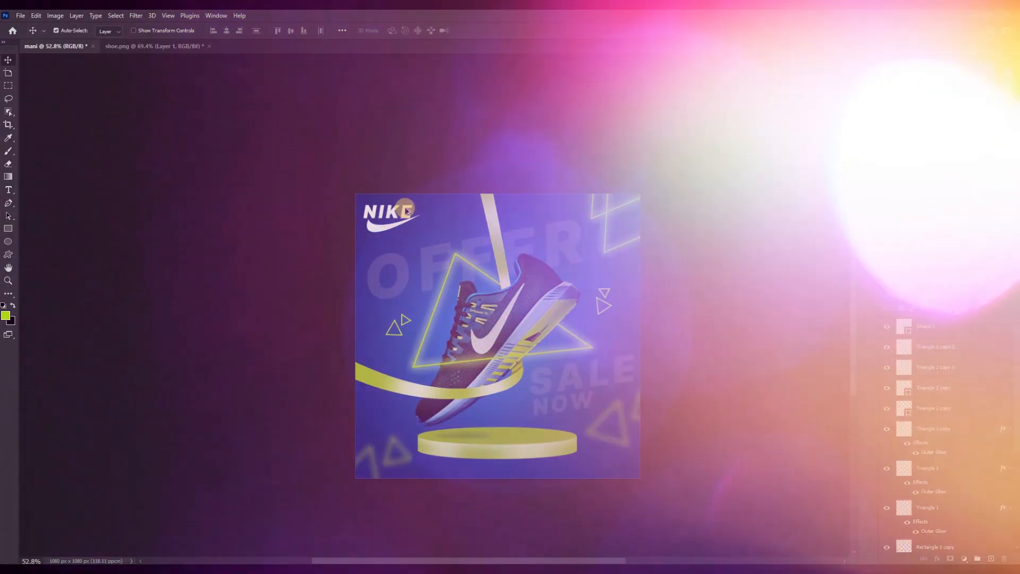